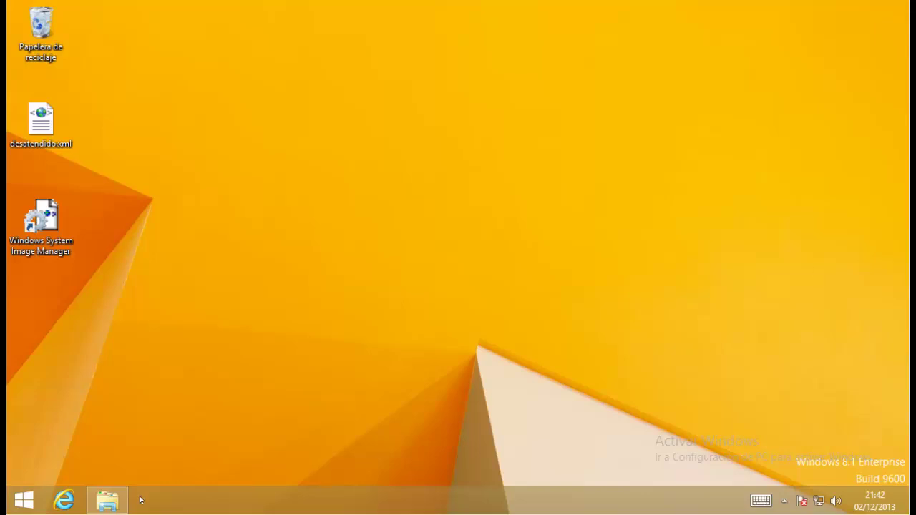
Open Administración de equipos for Este equipo in a maximized window and widen the console tree to show full node names
left_click(109, 501)
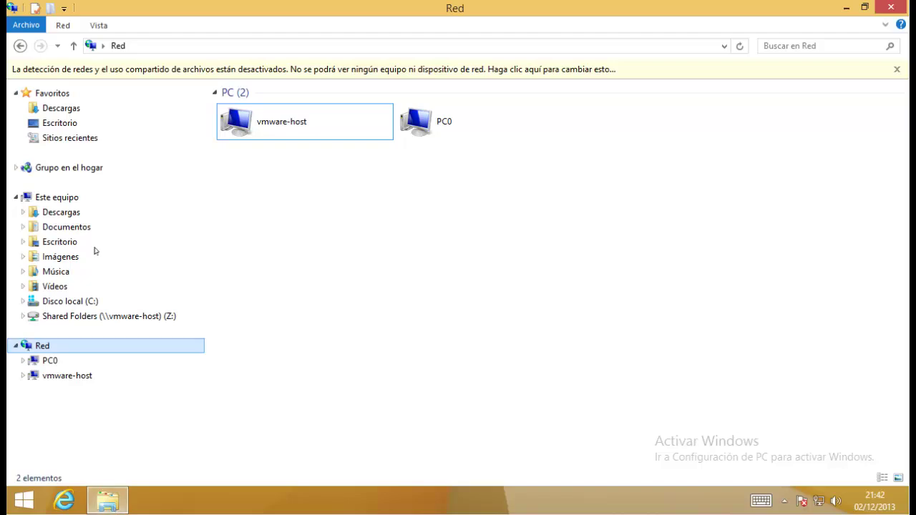
right_click(62, 202)
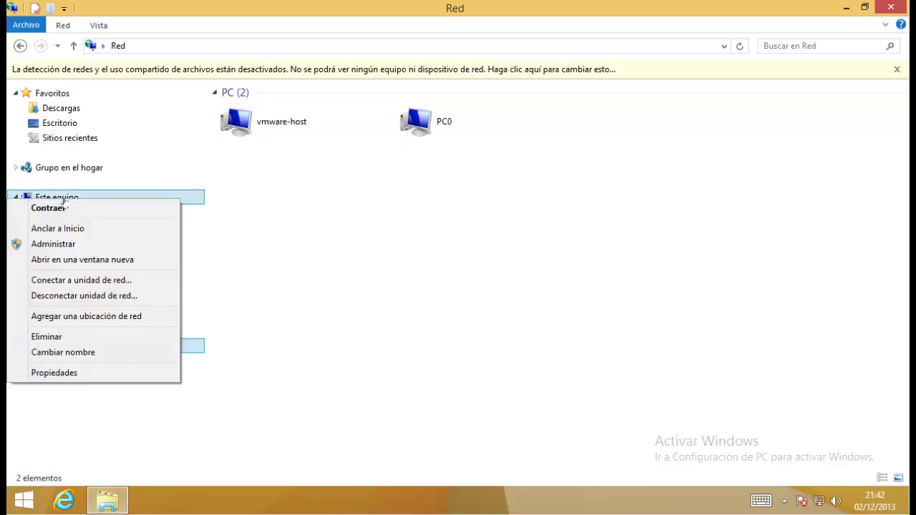
left_click(115, 242)
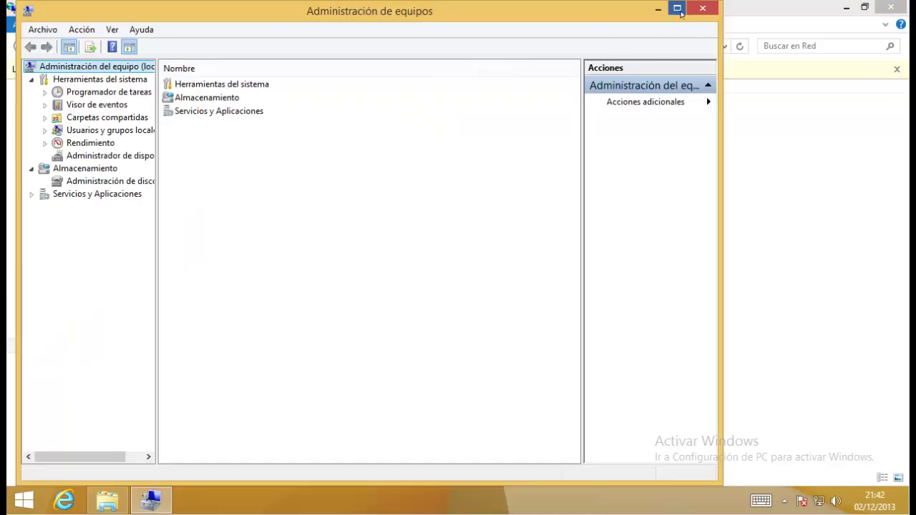
left_click(679, 10)
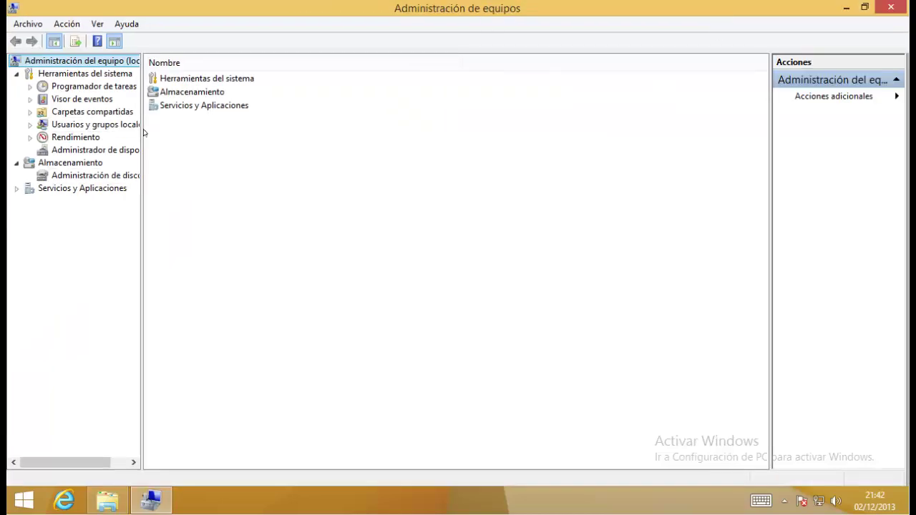
left_click_drag(139, 134, 199, 146)
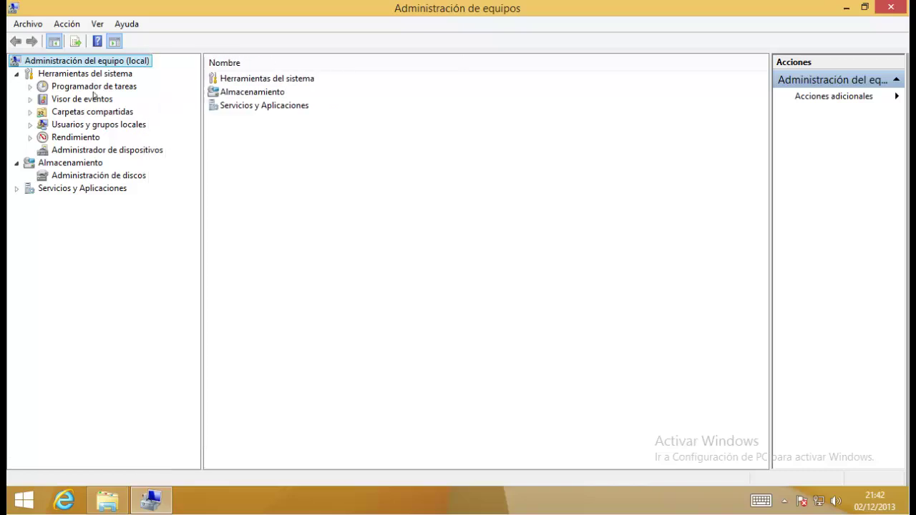
View the dialog for connecting the console to another computer and cancel it
right_click(139, 66)
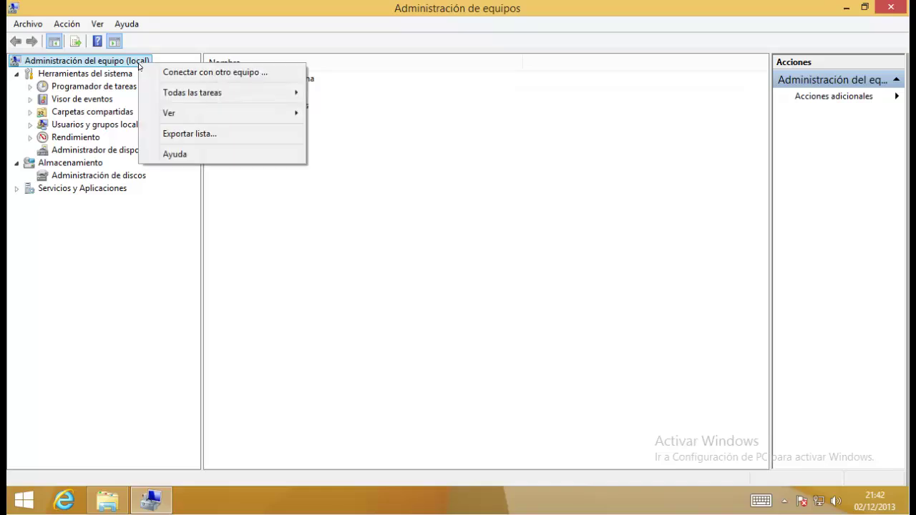
left_click(231, 71)
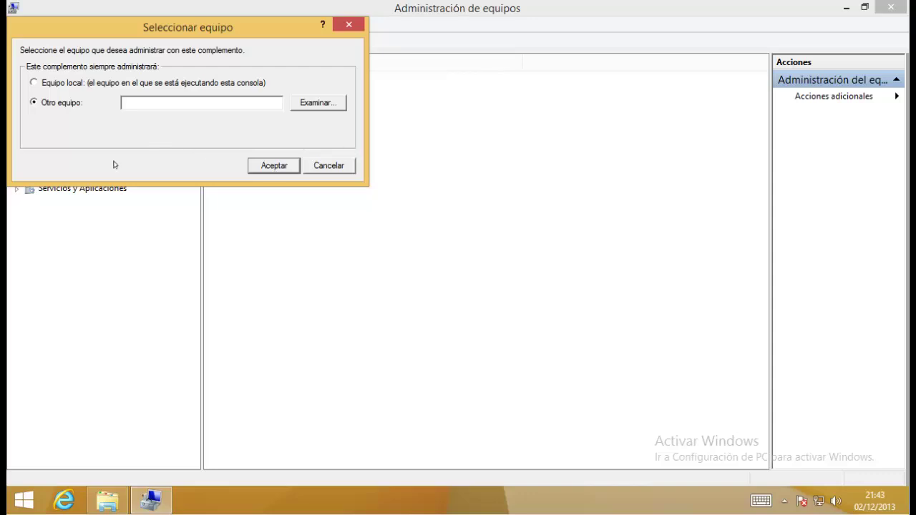
left_click(330, 166)
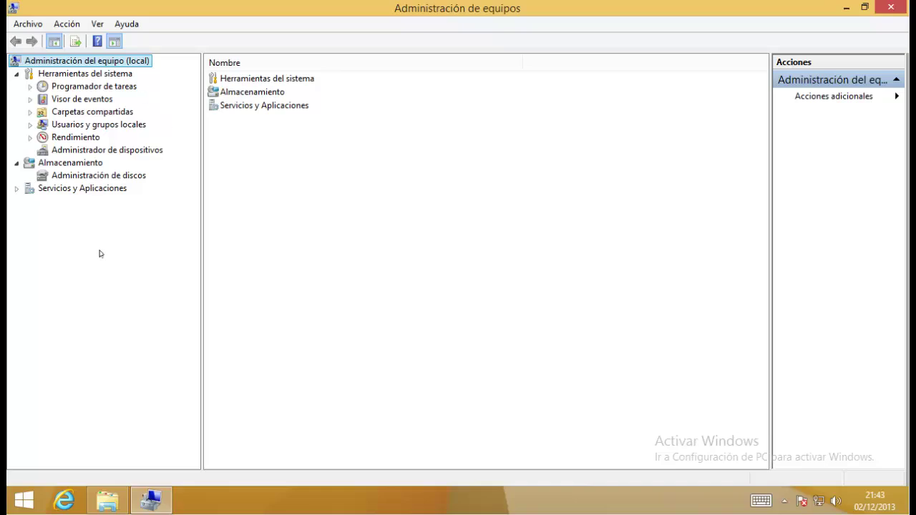
Open the Programador de tareas summary and look through the task status list for the last 24 hours
left_click(93, 88)
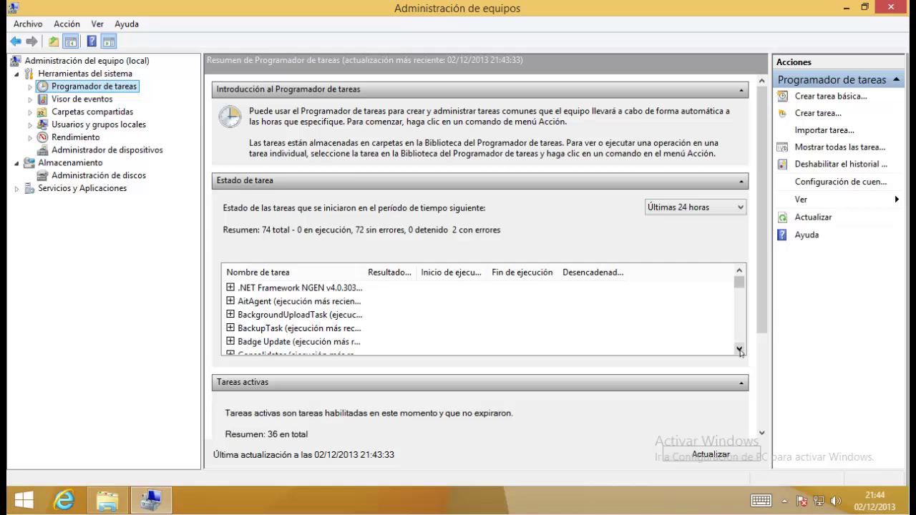
left_click_drag(741, 351, 740, 350)
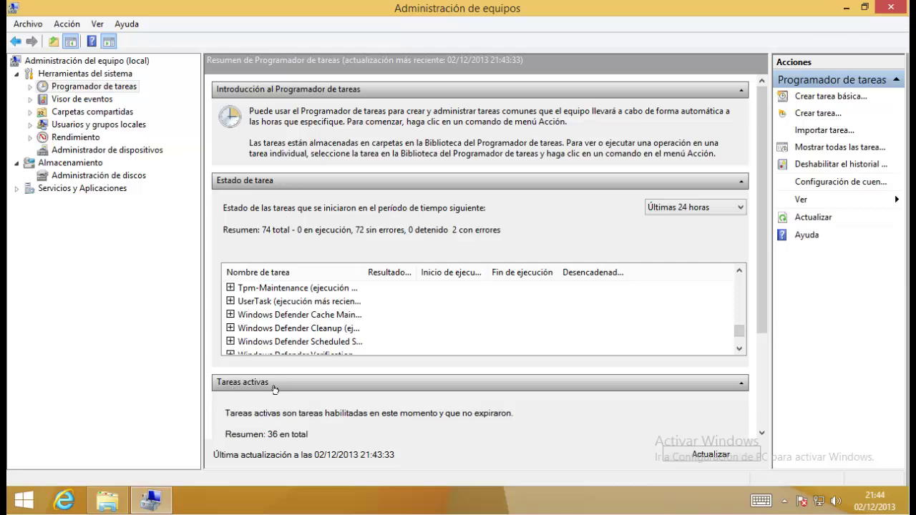
left_click(742, 383)
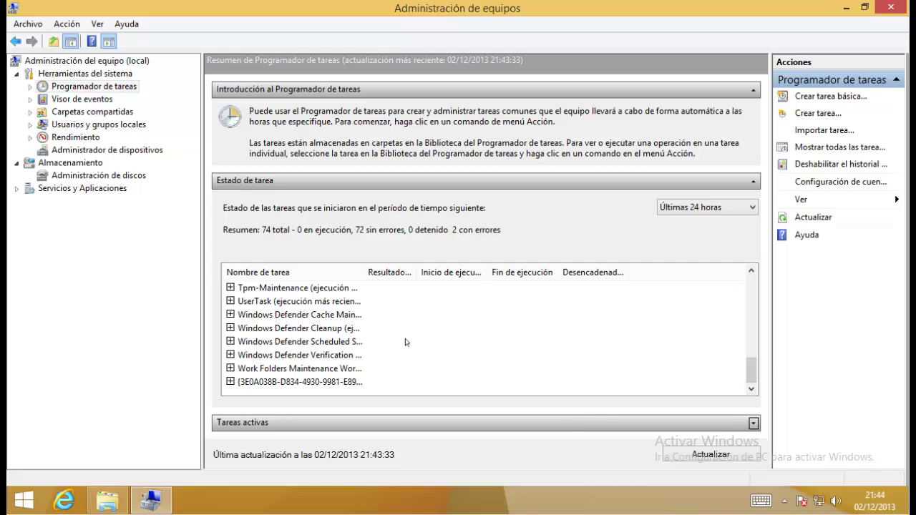
left_click(753, 423)
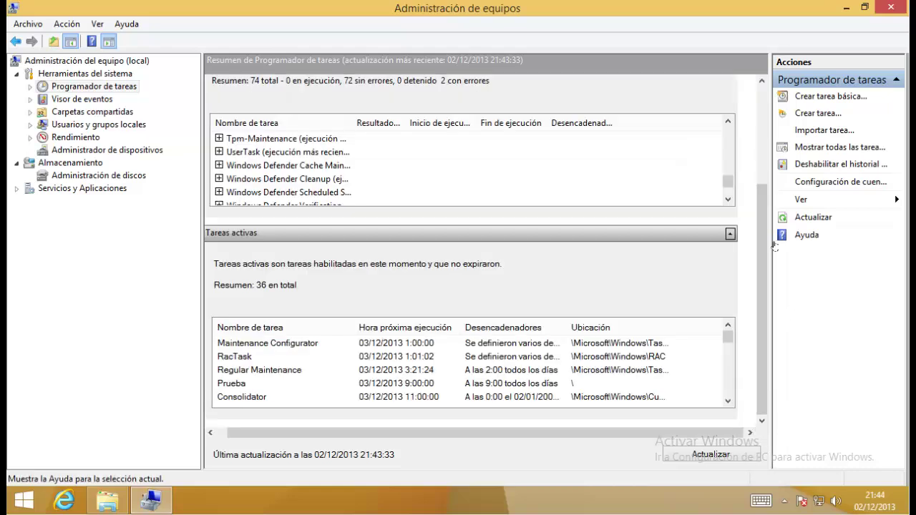
Collapse the Estado de tarea section and look through the list of active tasks
scroll(763, 171, "up", 2)
scroll(763, 172, "up", 3)
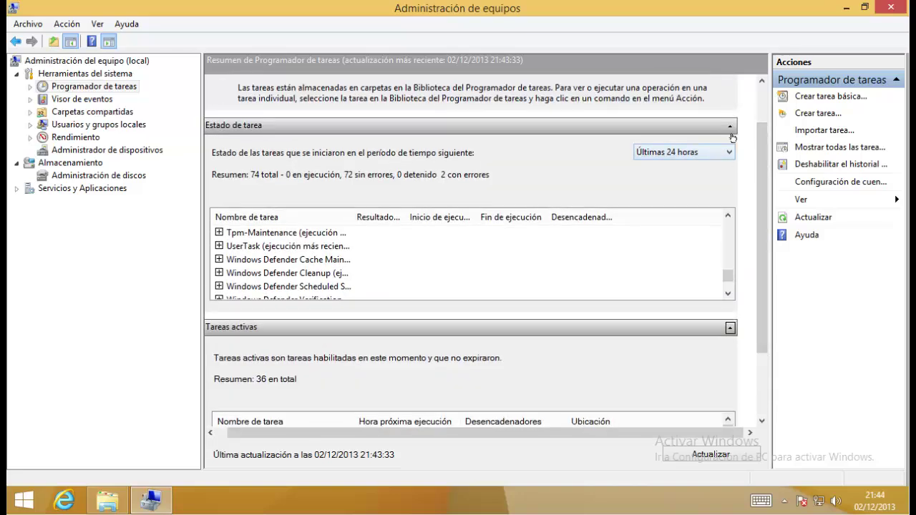
left_click(727, 129)
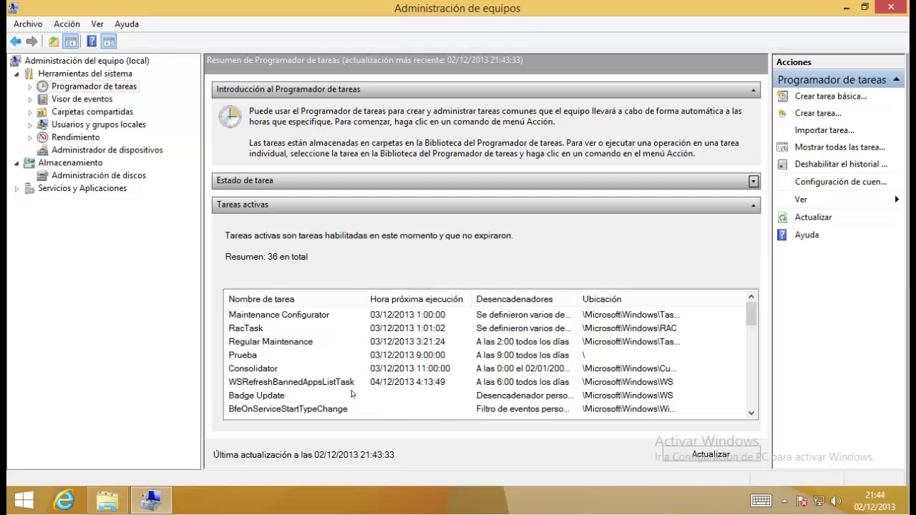
left_click(286, 345)
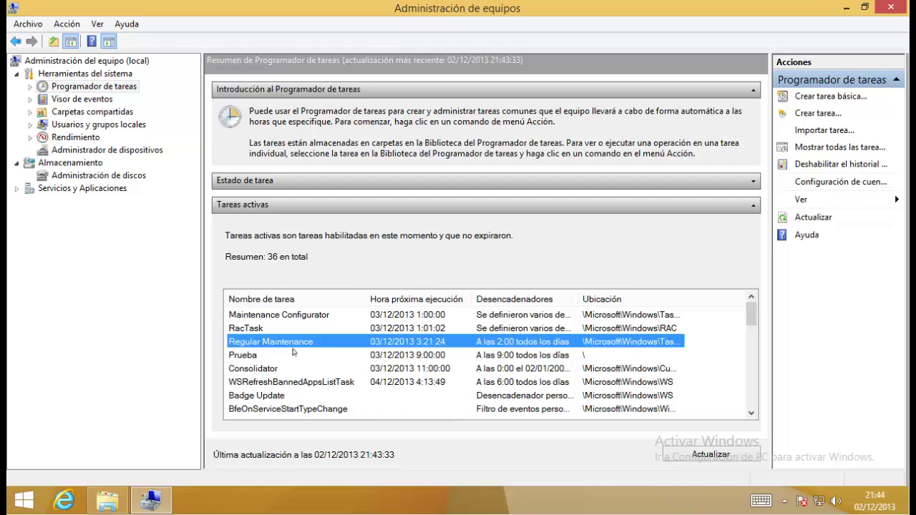
left_click(751, 413)
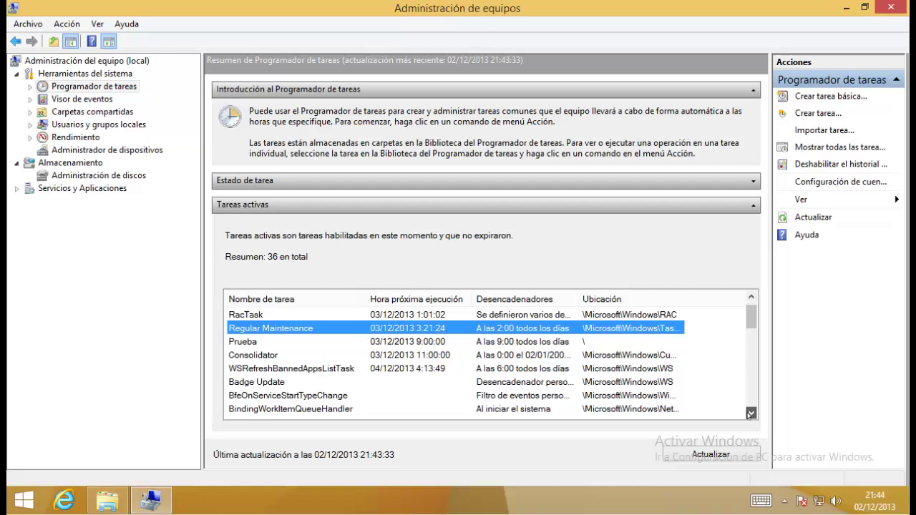
Start a new basic task named Prueba with the description "drf" and continue to its trigger settings
right_click(123, 88)
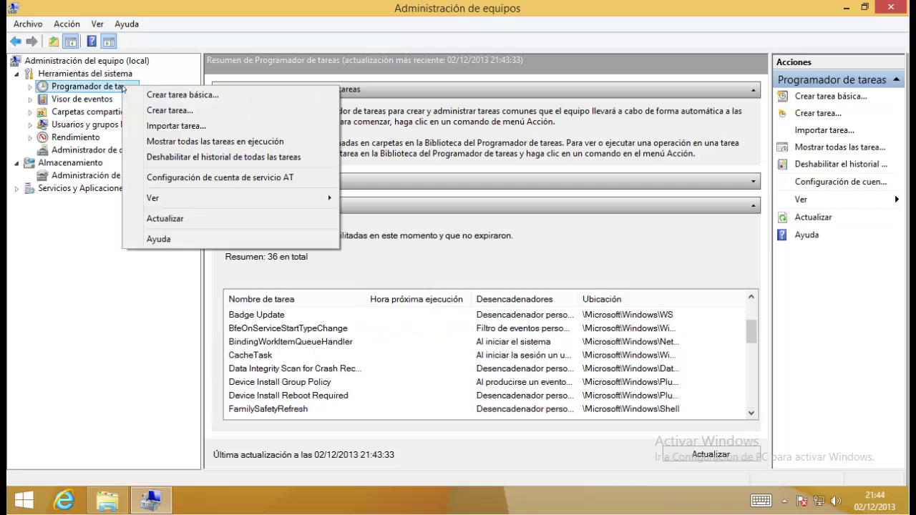
left_click(201, 100)
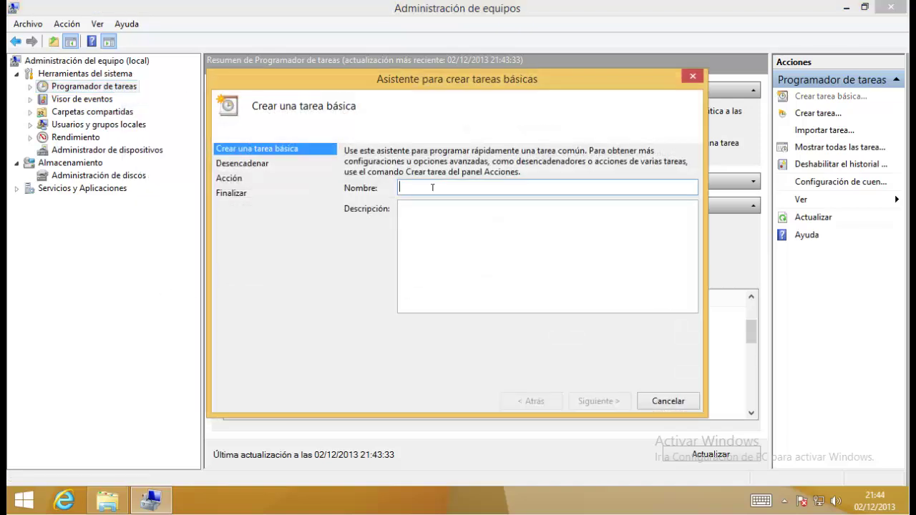
type("Prueba")
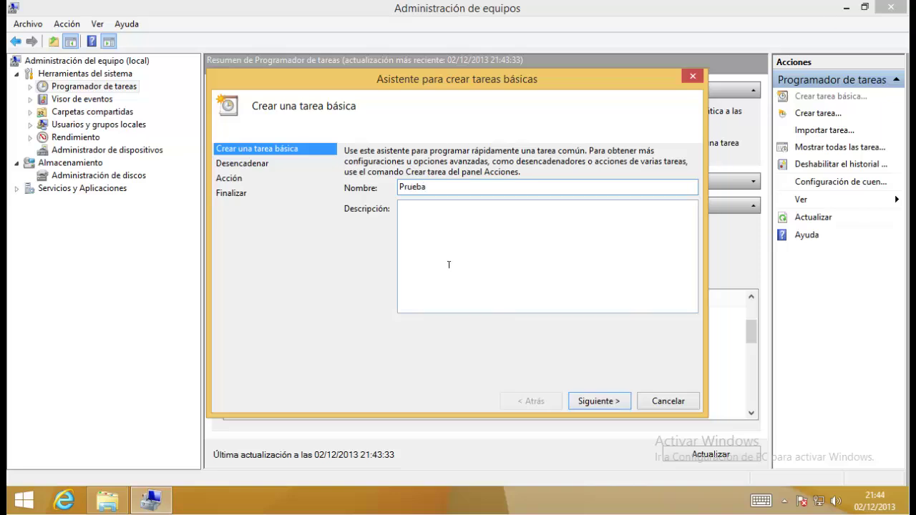
left_click(449, 265)
type("drf")
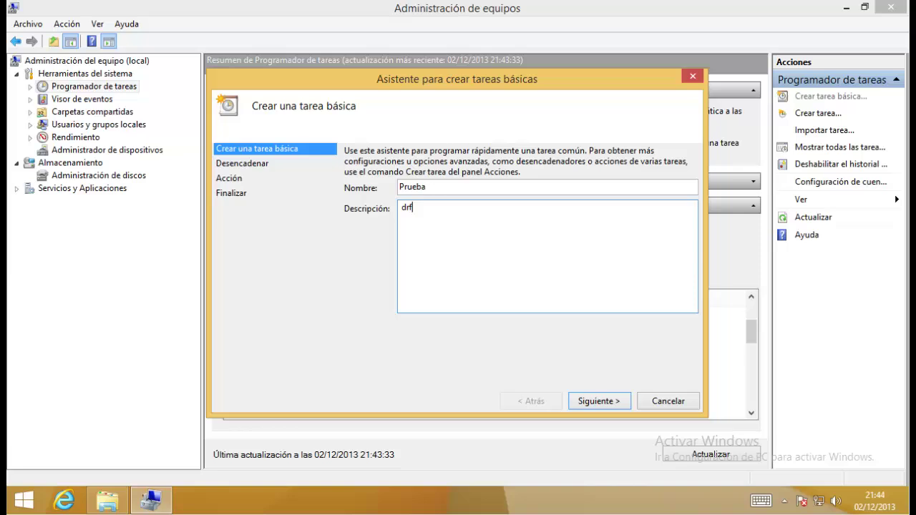
left_click(594, 401)
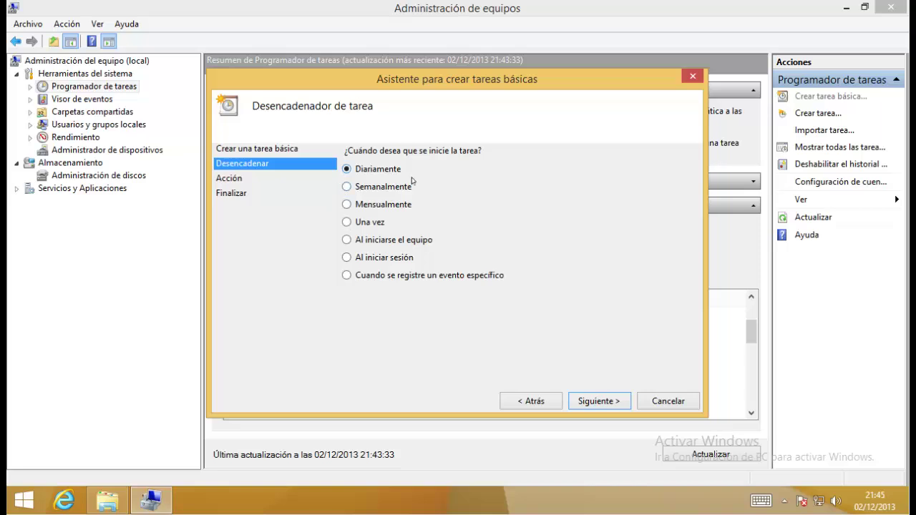
Give the task a daily trigger and set the start time's hour to 9
left_click(587, 401)
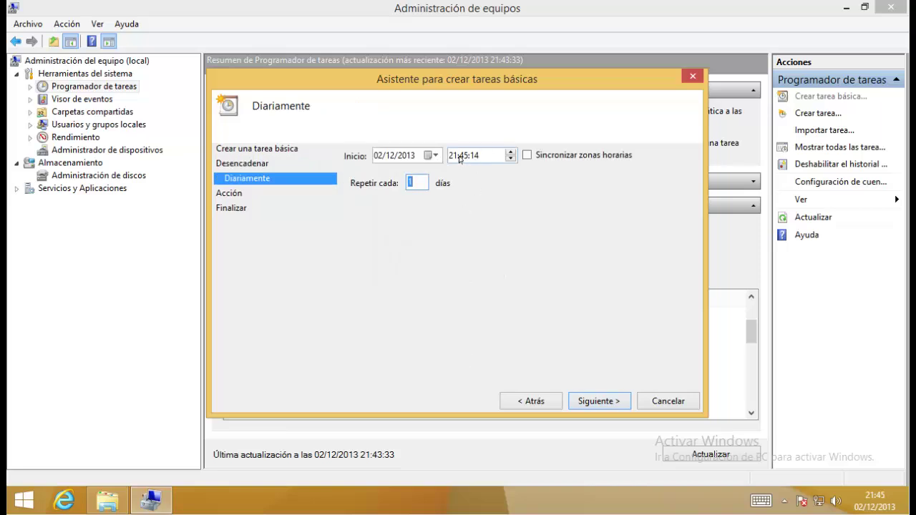
left_click(454, 156)
type("9")
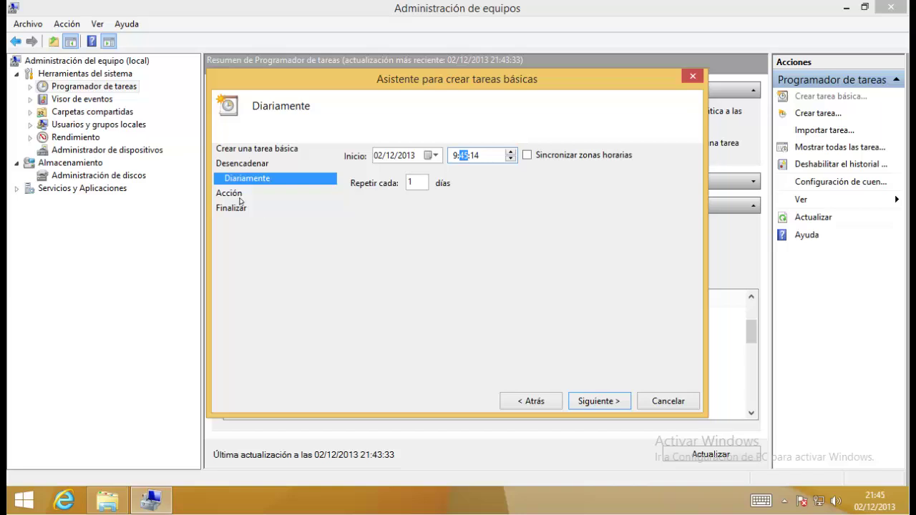
left_click(594, 404)
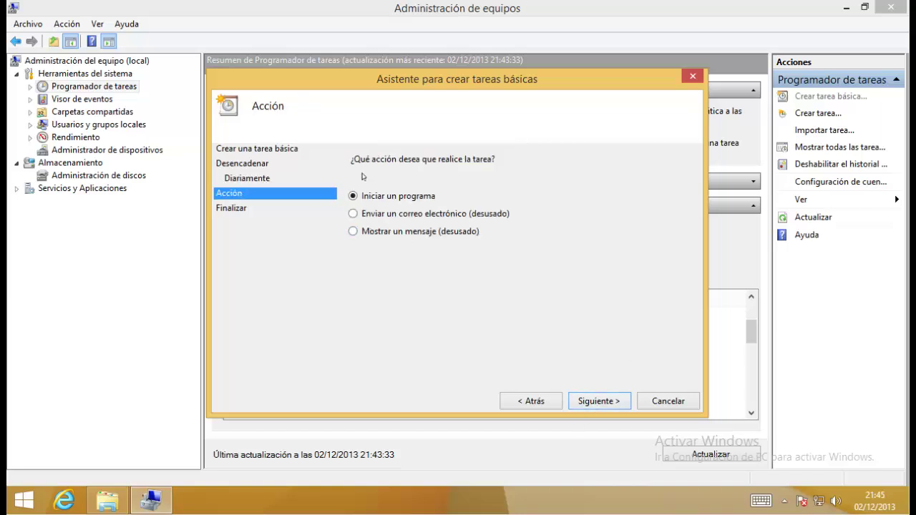
Set the task's action to start the program calc.exe and finish creating the task
left_click(600, 402)
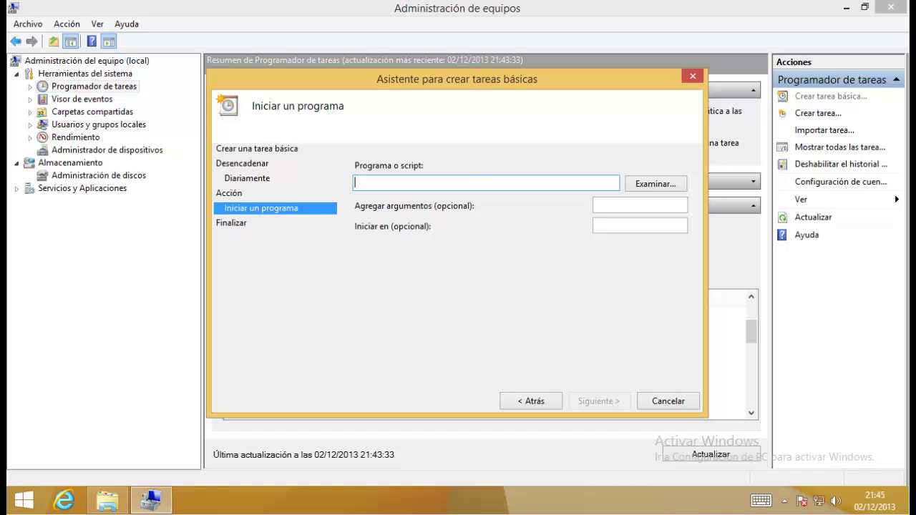
type("calc")
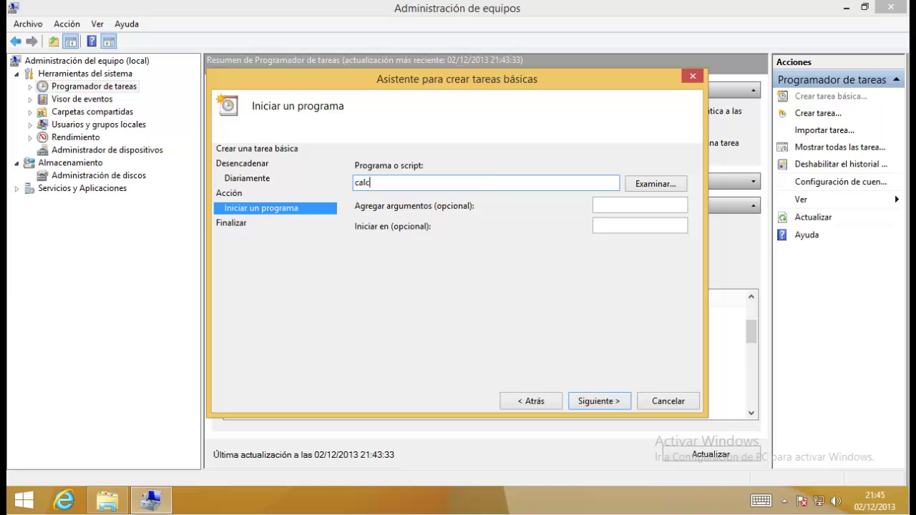
type(".exe")
left_click(583, 403)
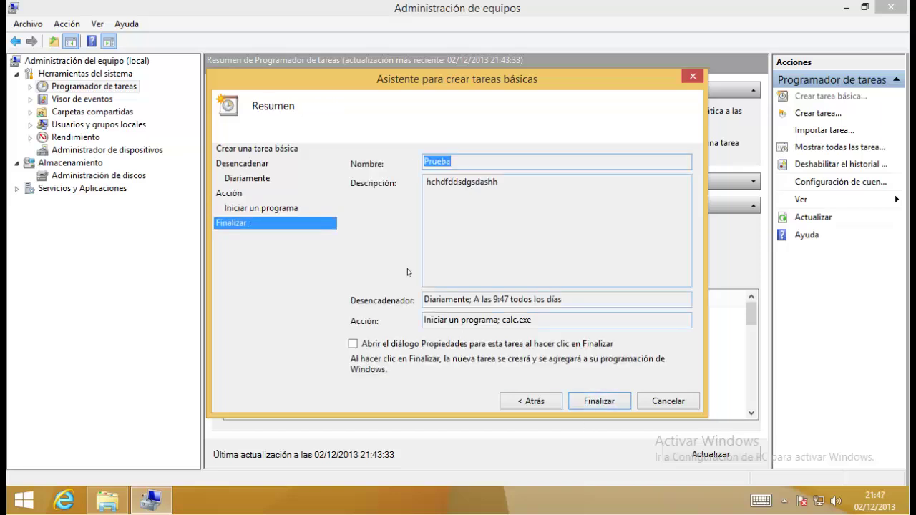
left_click(602, 402)
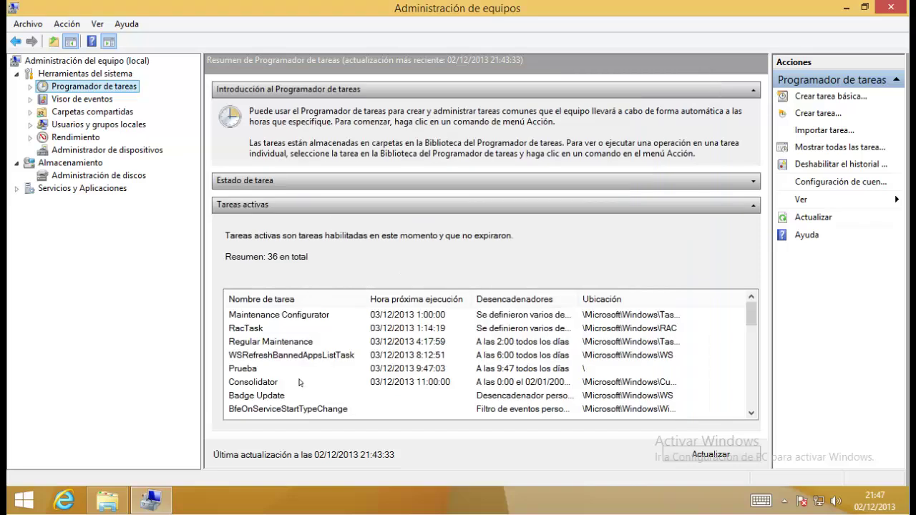
Expand the Programador de tareas node and refresh the summary of active tasks
left_click(241, 370)
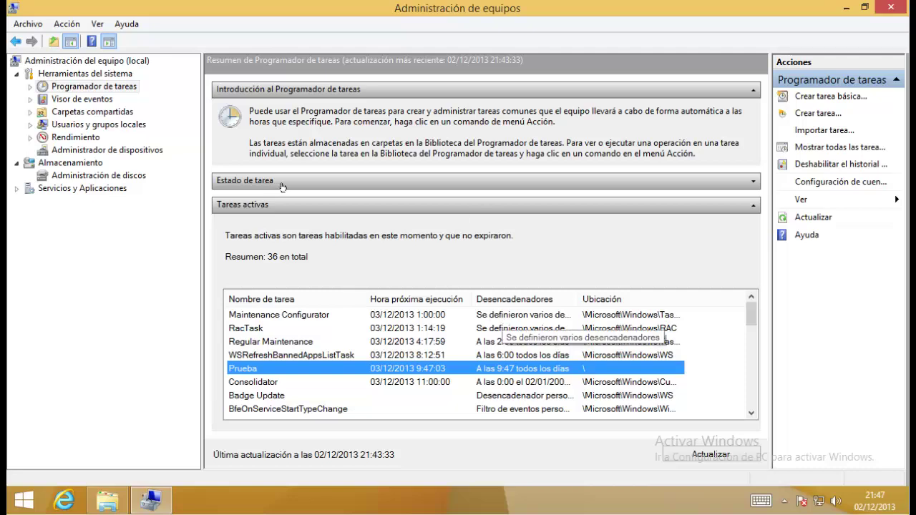
right_click(126, 88)
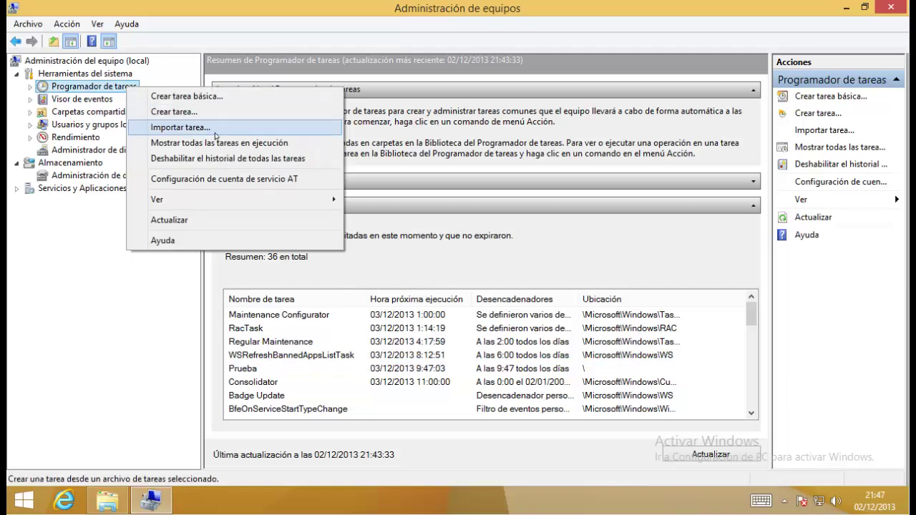
left_click(242, 369)
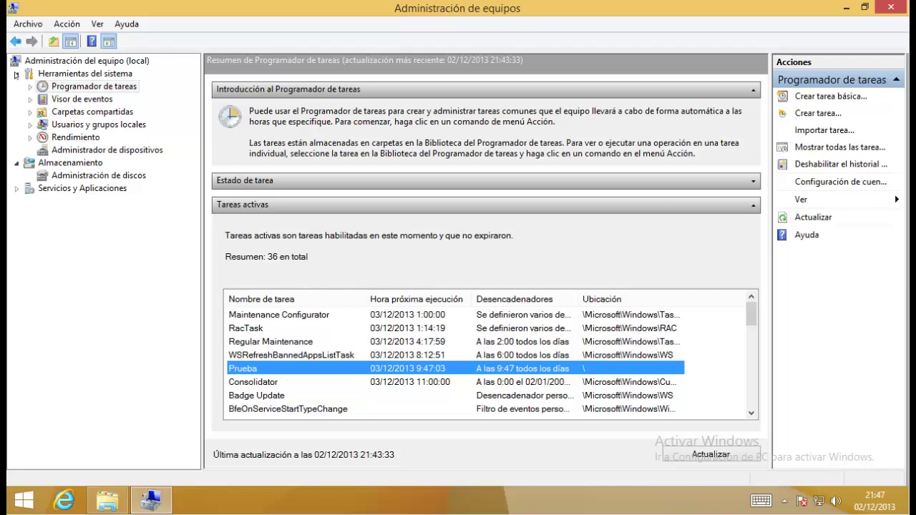
double_click(119, 88)
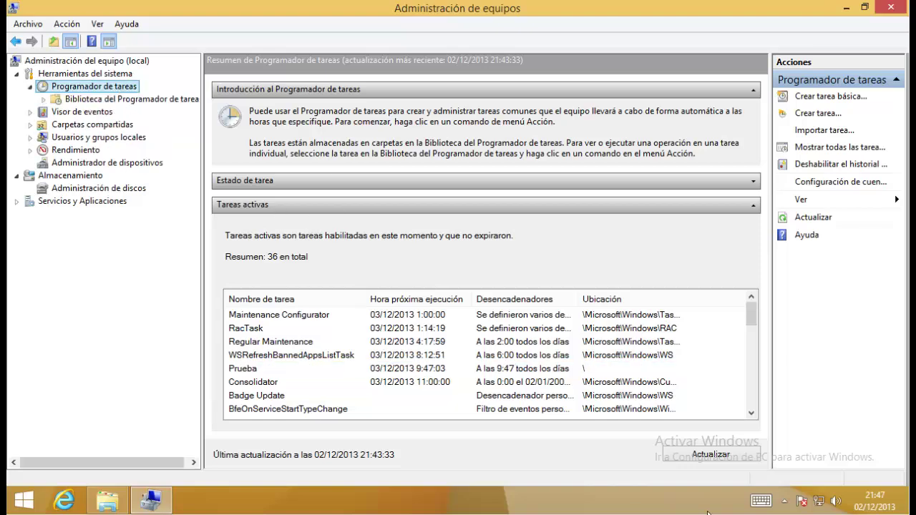
left_click(710, 455)
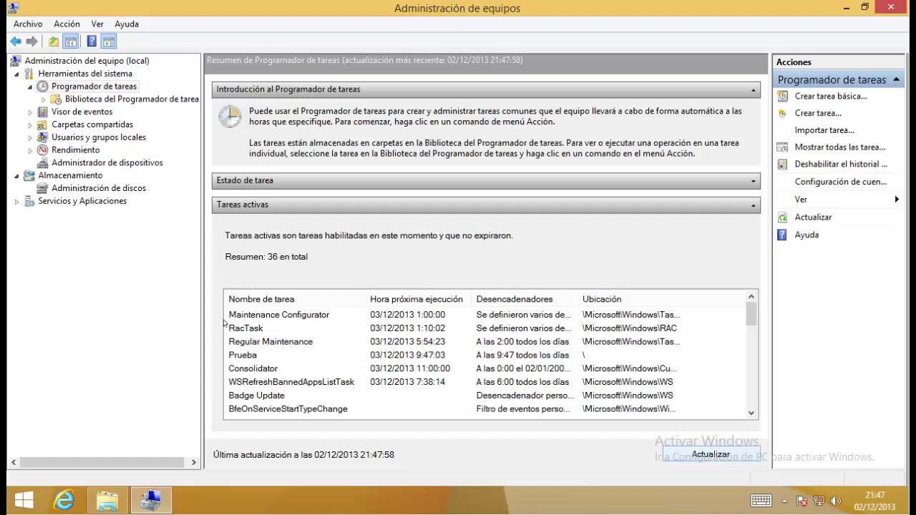
Open the Prueba task from the active tasks list and delete it from the task library
double_click(265, 356)
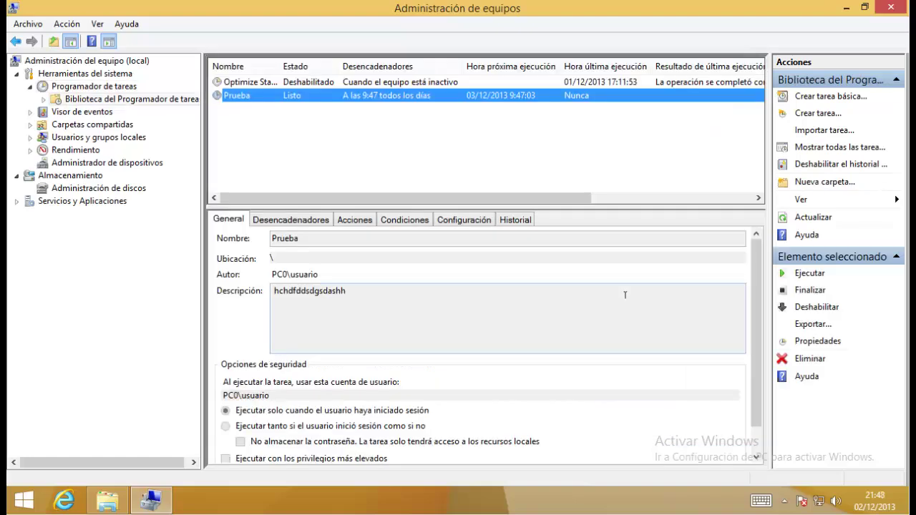
left_click(811, 360)
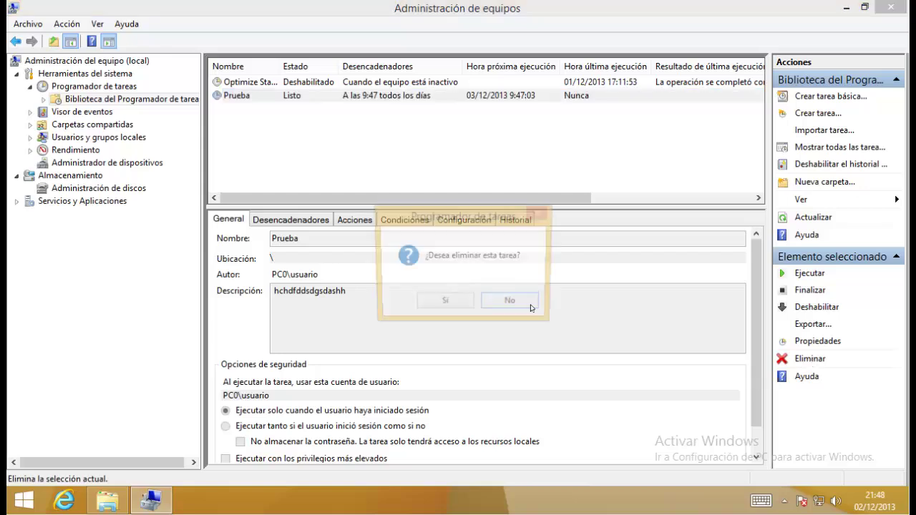
left_click(446, 305)
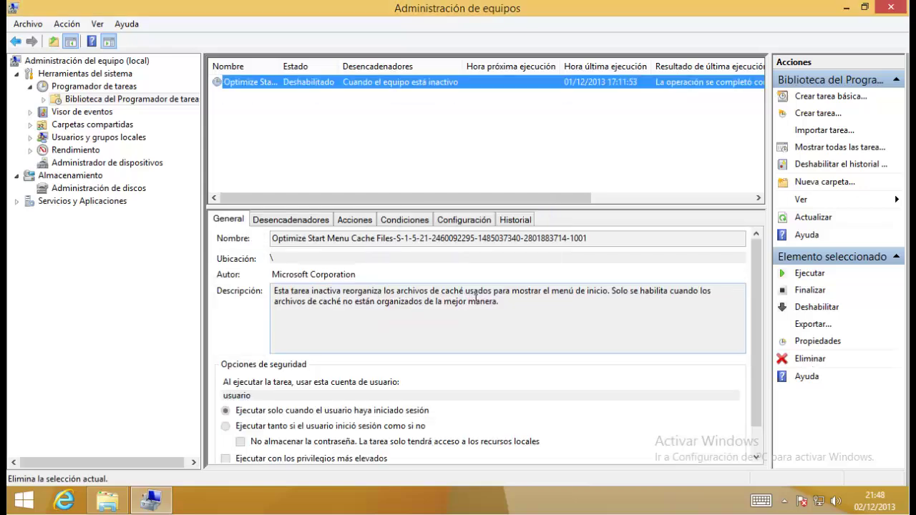
Open the Visor de eventos summary and collapse its Nodos vistos recientemente and Resumen de registro sections
left_click(62, 113)
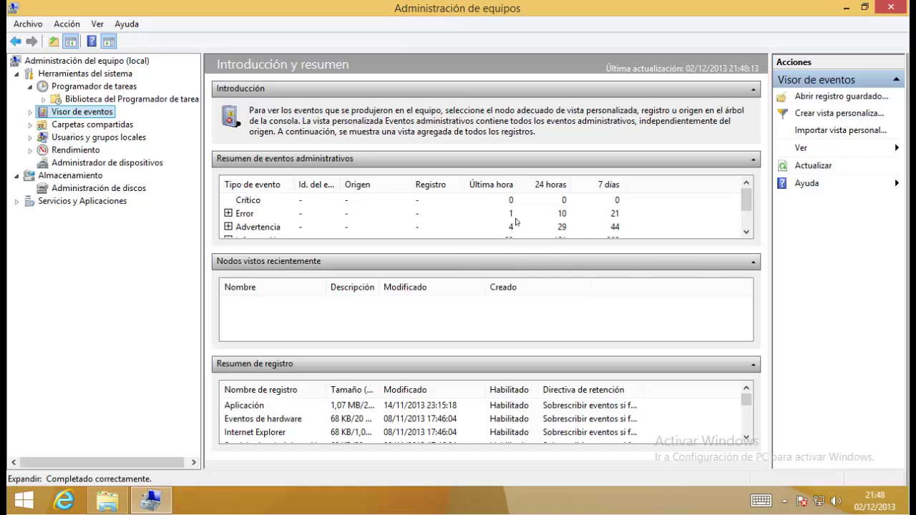
left_click(754, 262)
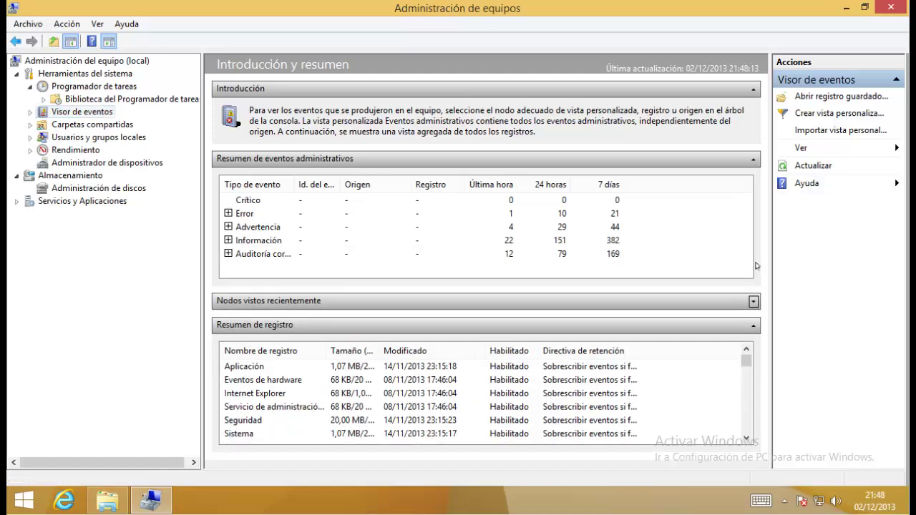
left_click(753, 328)
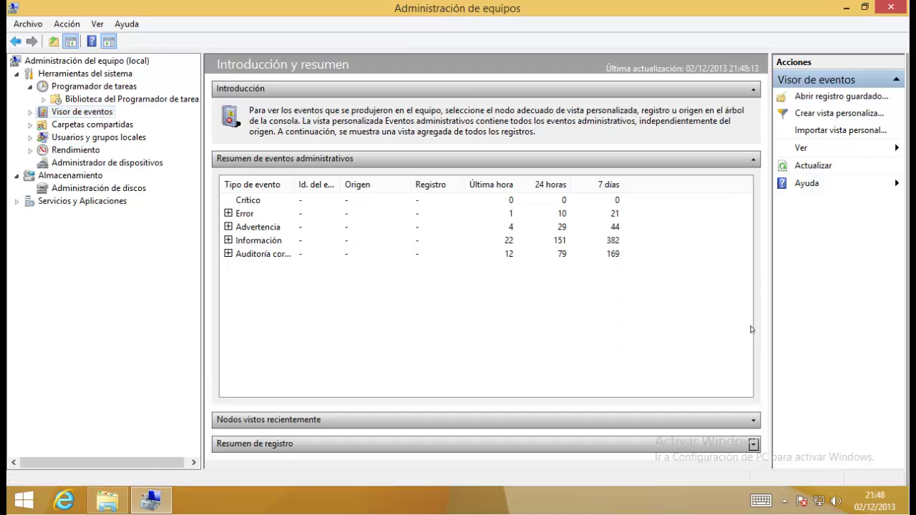
Expand the Error and Advertencia event types in the administrative summary, collapse Advertencia again, and open the GroupPolicy 1129 error events
left_click(232, 214)
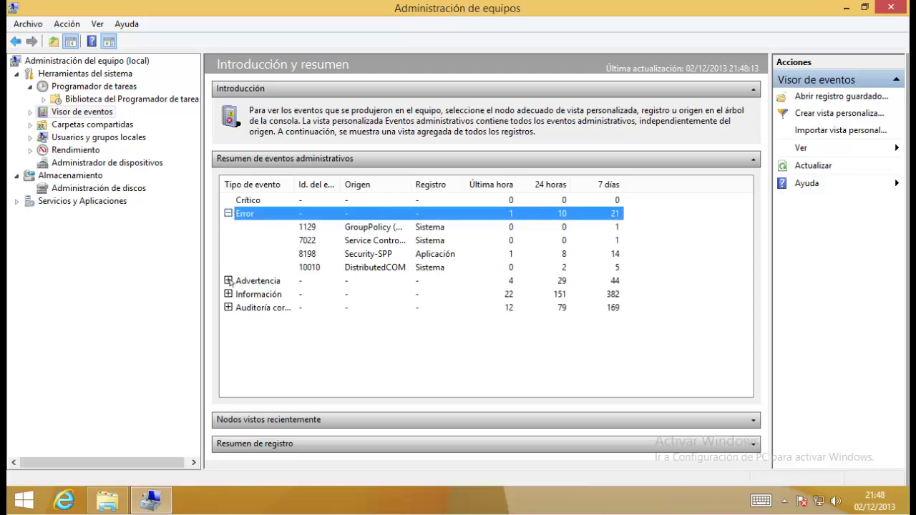
left_click(228, 281)
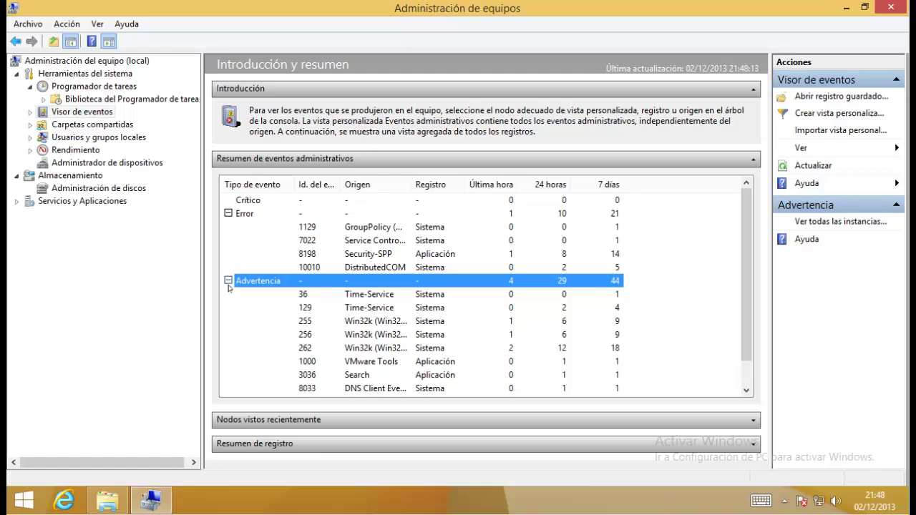
left_click(228, 282)
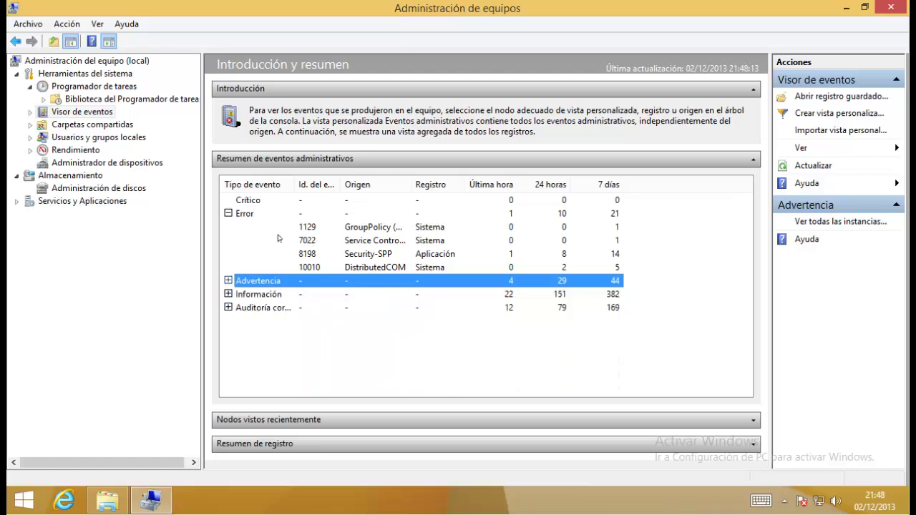
double_click(375, 228)
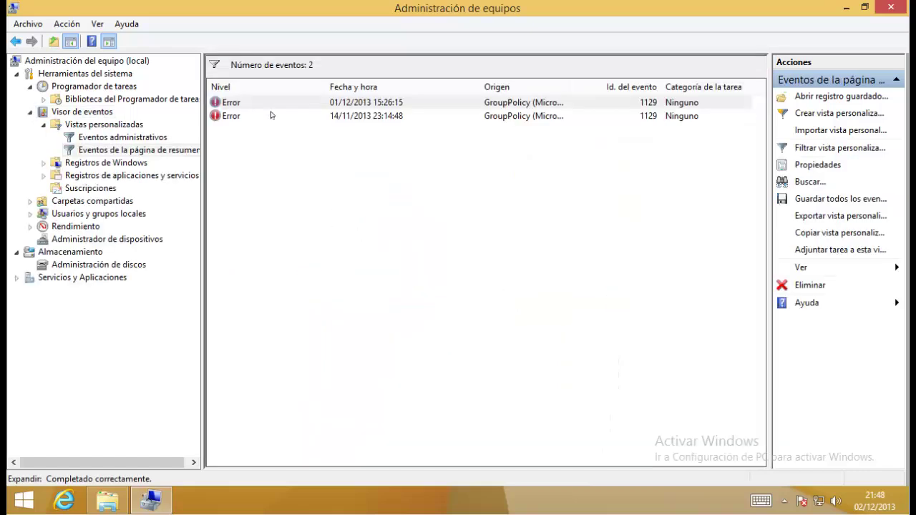
View the properties of the first GroupPolicy error, move between the listed events, and close the event details
double_click(389, 100)
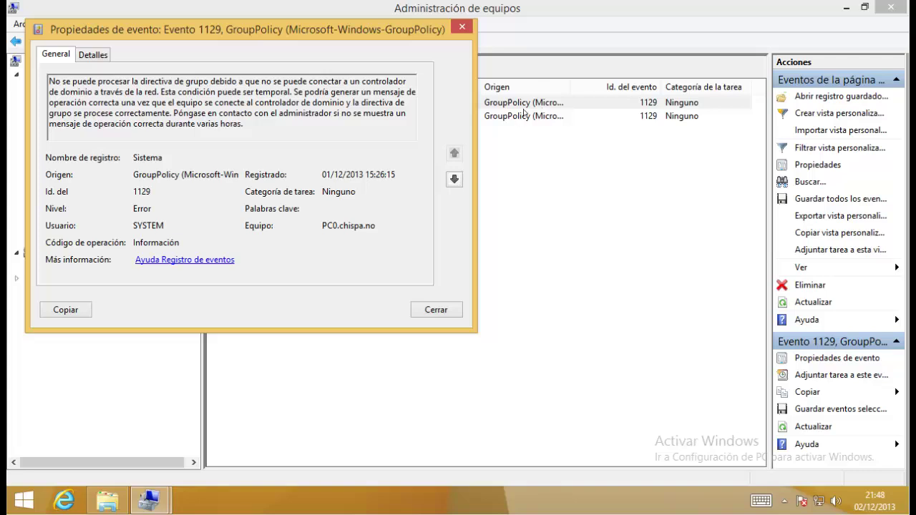
left_click(455, 180)
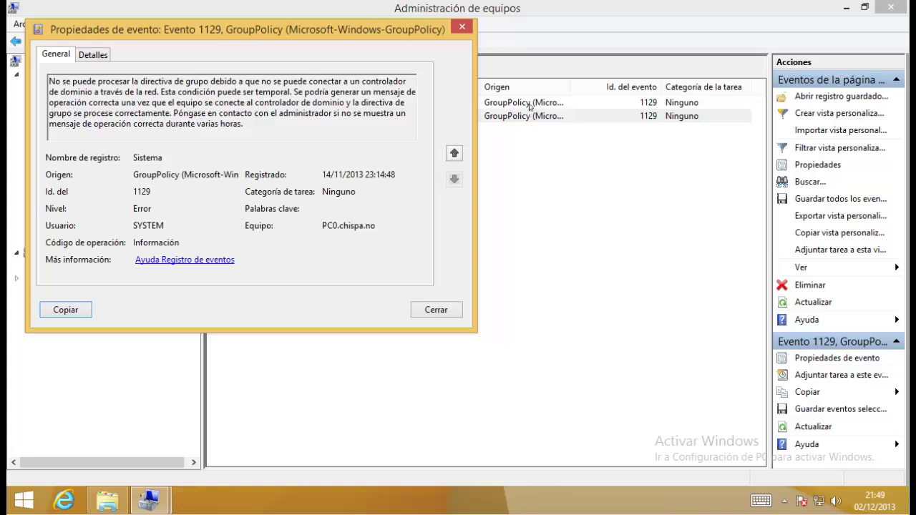
left_click(455, 154)
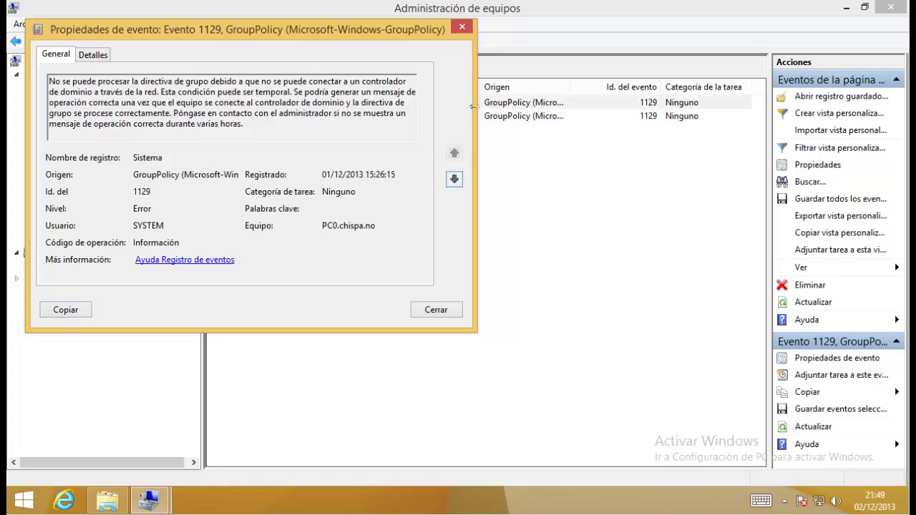
key("Return")
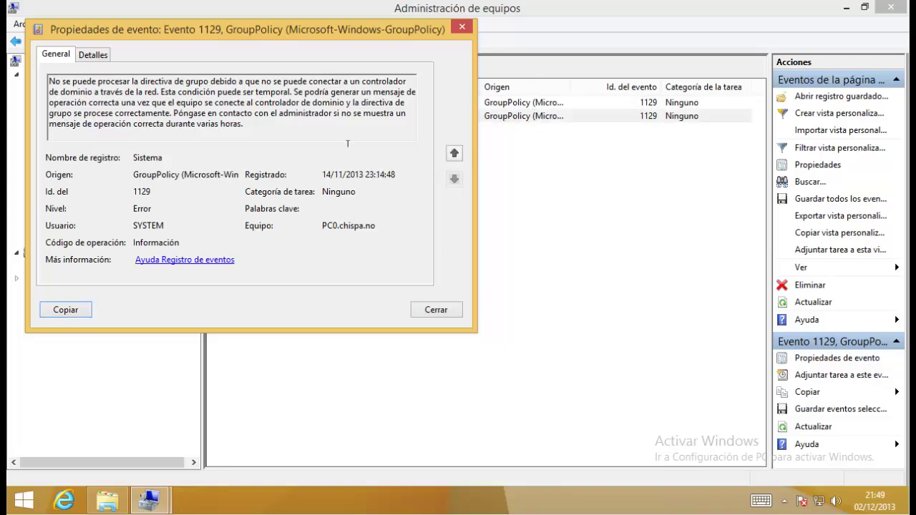
left_click(445, 312)
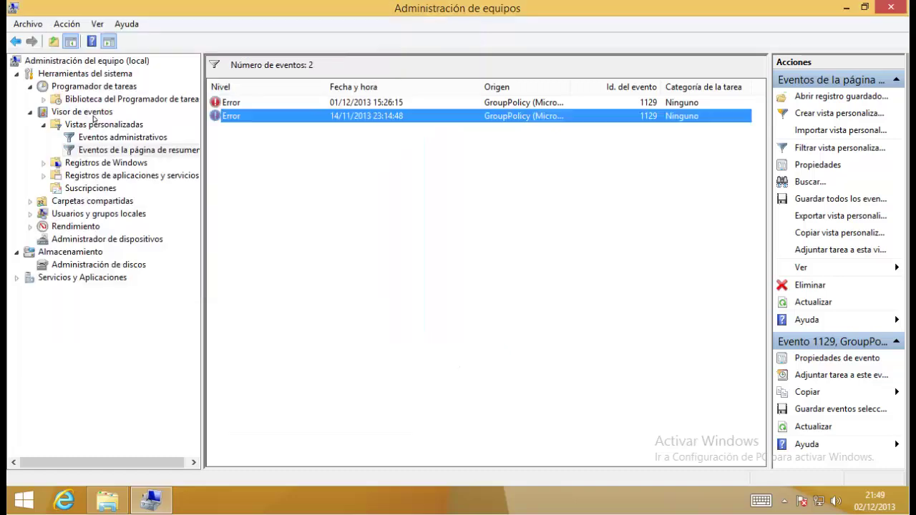
Look through the warnings and errors in the Eventos administrativos view down to its oldest entries, and return to the summary page events view
left_click(120, 138)
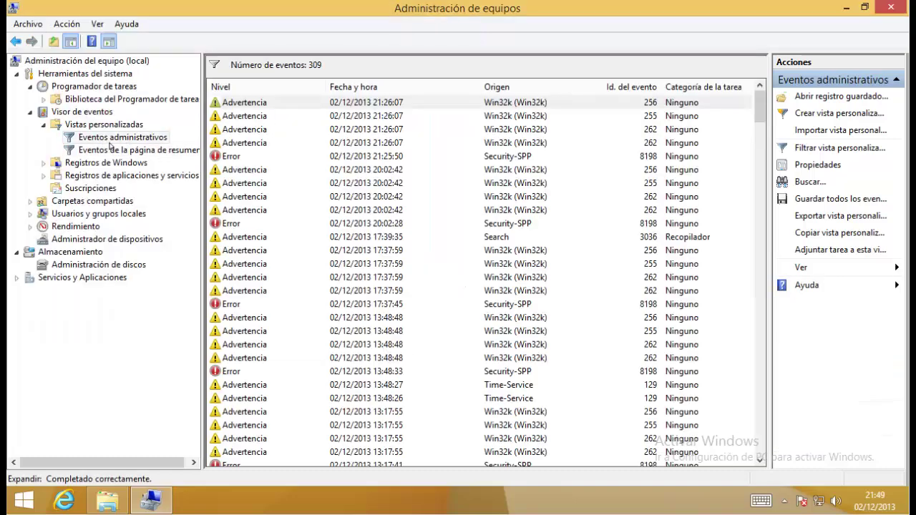
left_click(242, 117)
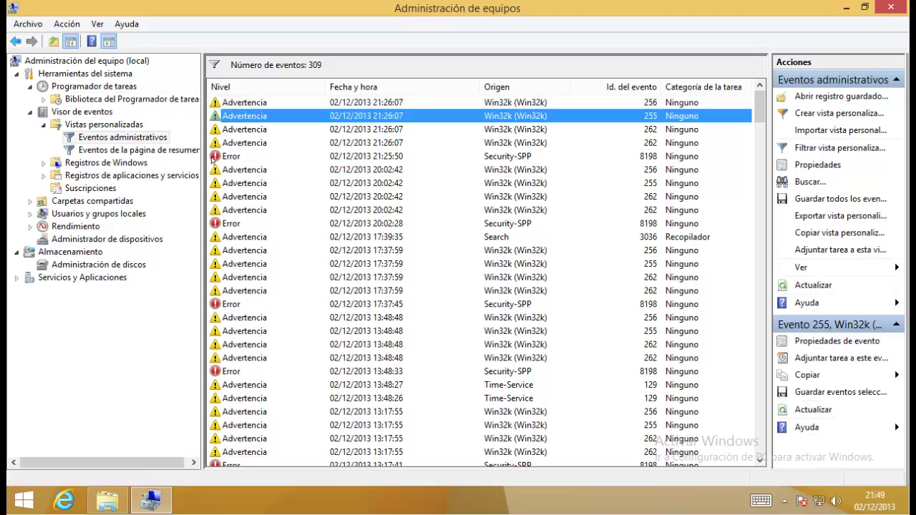
left_click(231, 157)
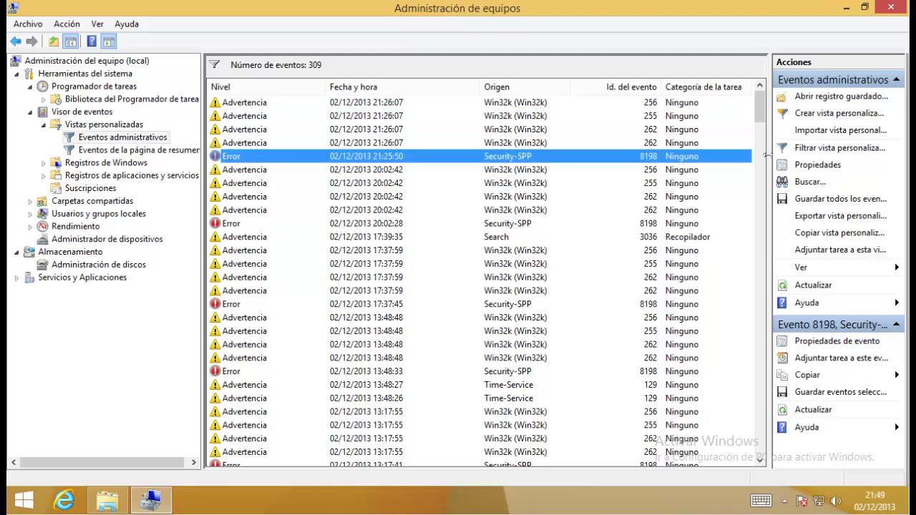
left_click_drag(761, 106, 748, 440)
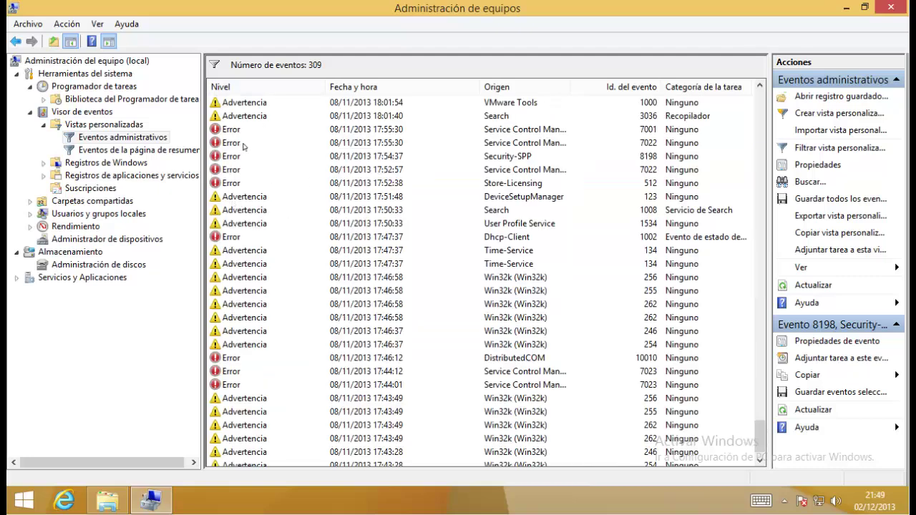
left_click(175, 151)
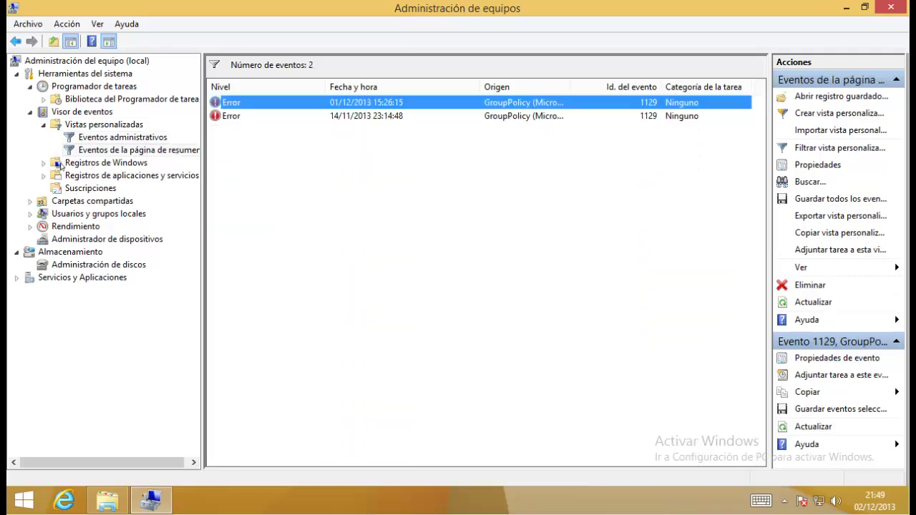
Expand Registros de Windows and examine information, warning and error entries in the Aplicación log
double_click(61, 165)
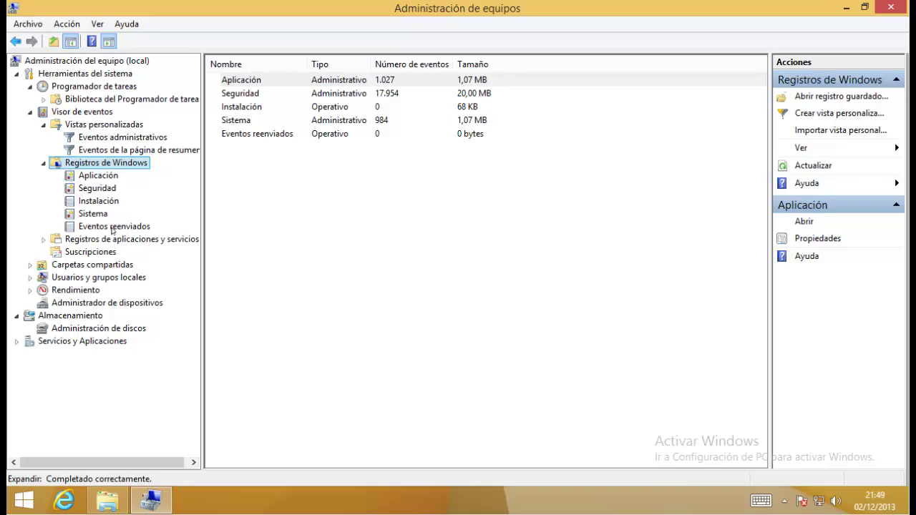
left_click(119, 179)
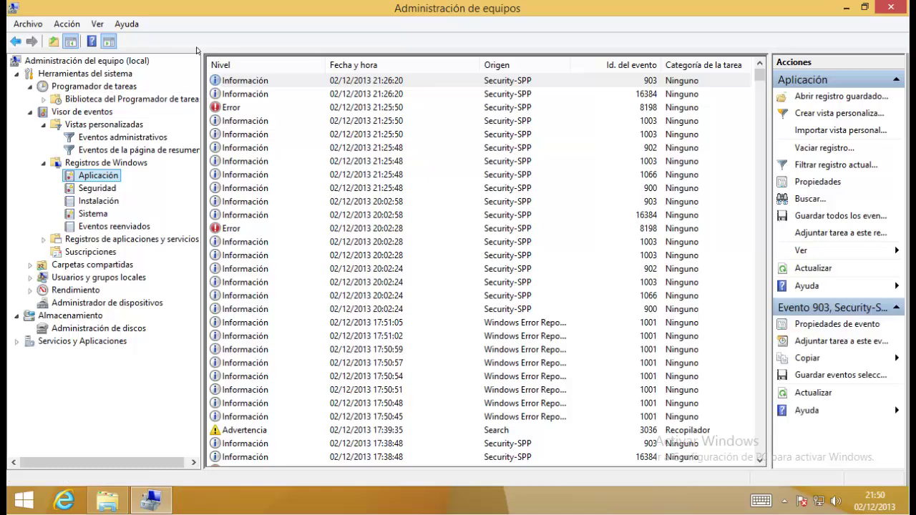
left_click(240, 297)
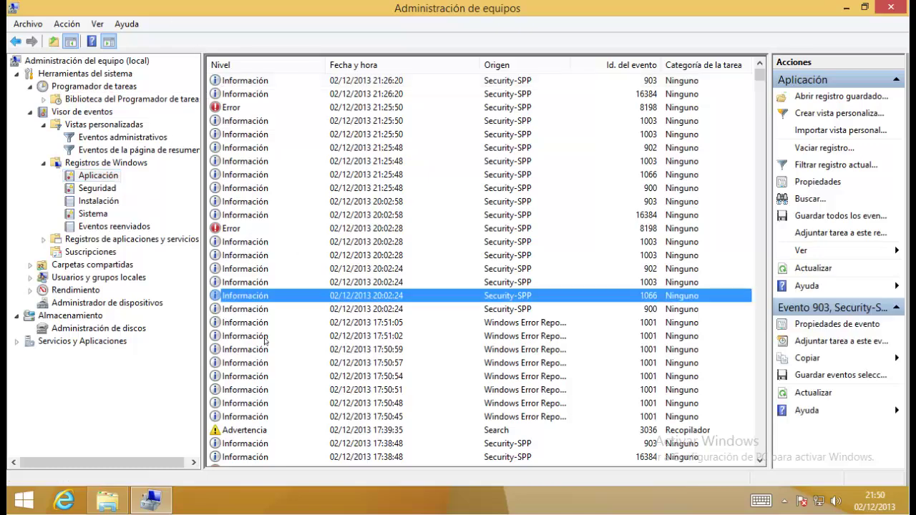
left_click(246, 432)
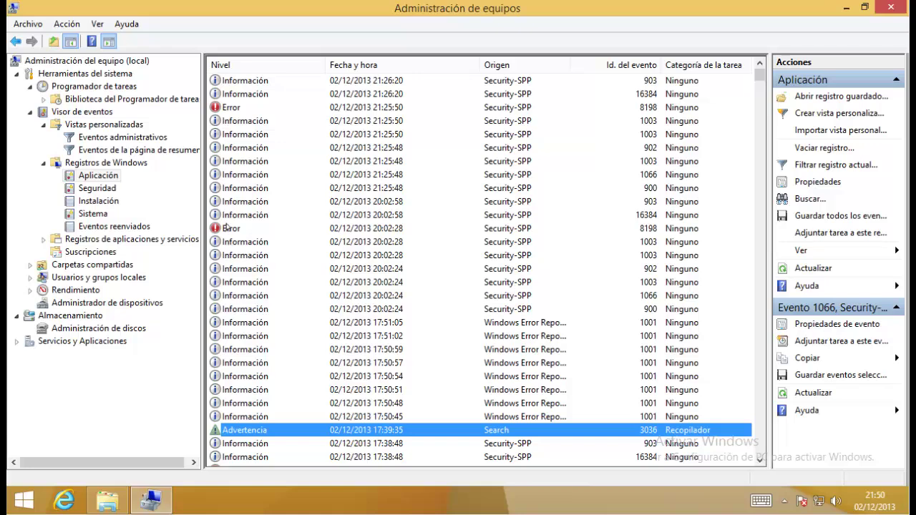
left_click(226, 227)
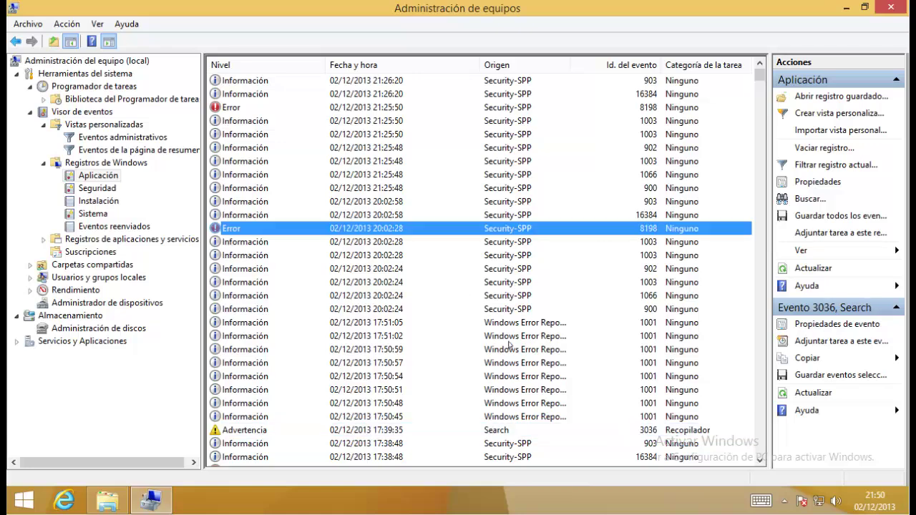
Review the remaining Windows logs in order: Seguridad, Instalación, Sistema and Eventos reenviados
left_click(98, 189)
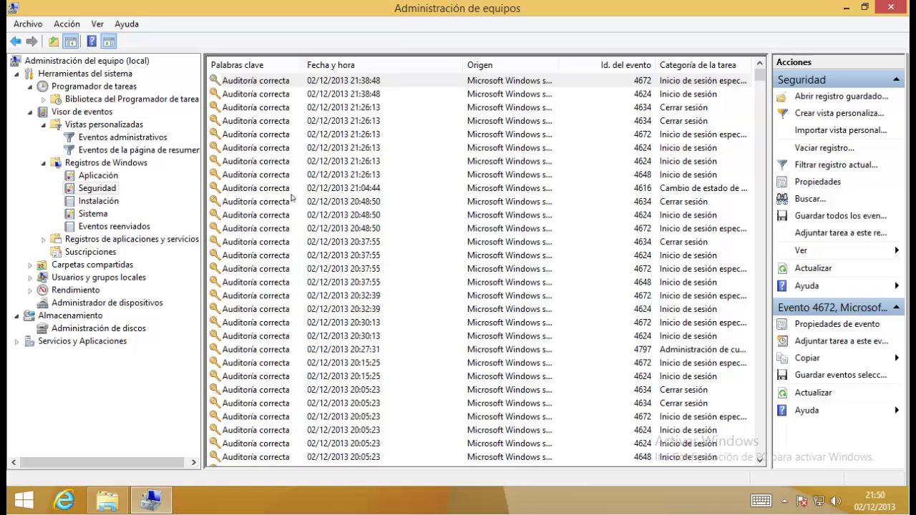
left_click(258, 177)
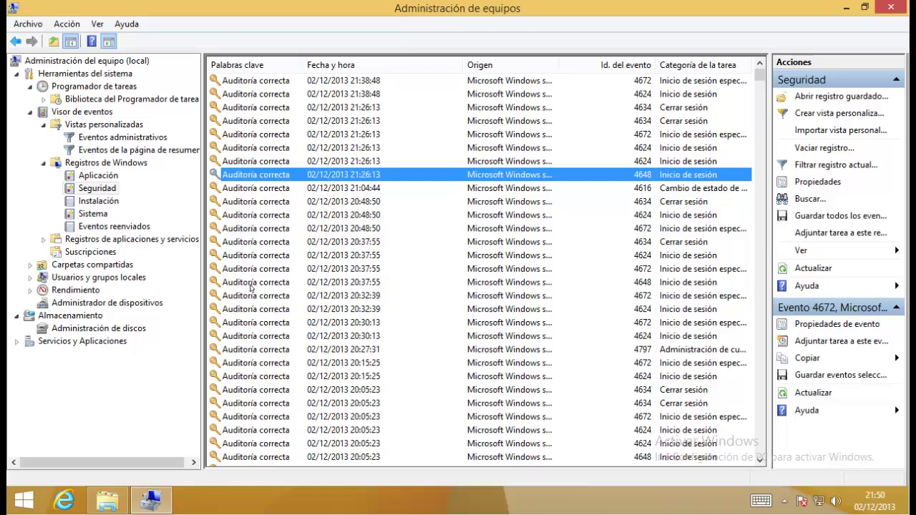
left_click(92, 200)
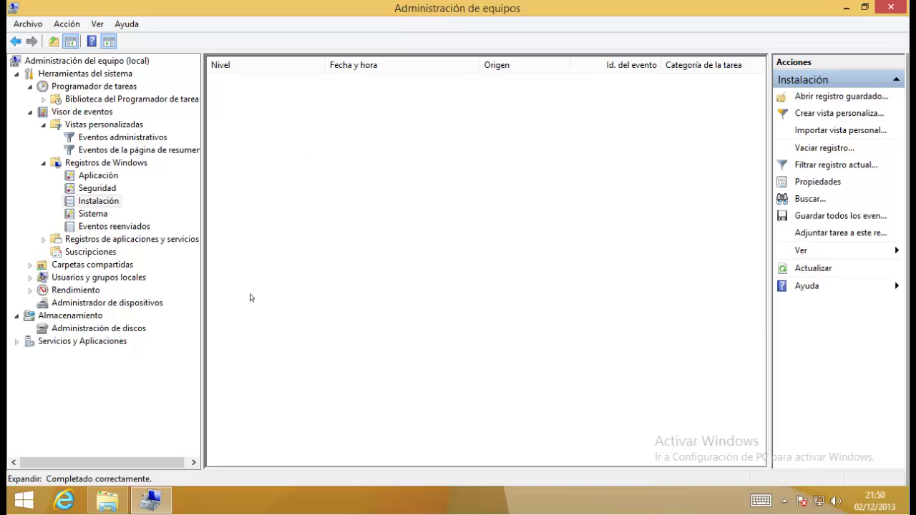
left_click(108, 216)
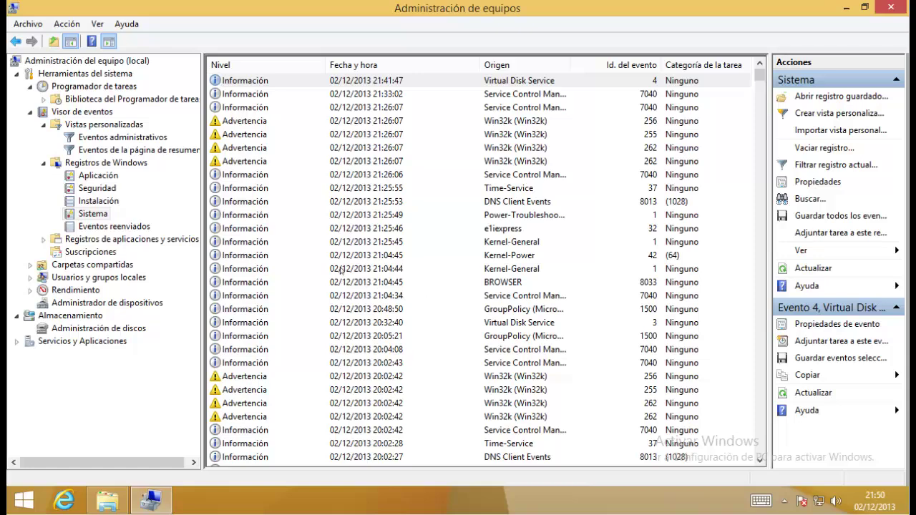
left_click(147, 227)
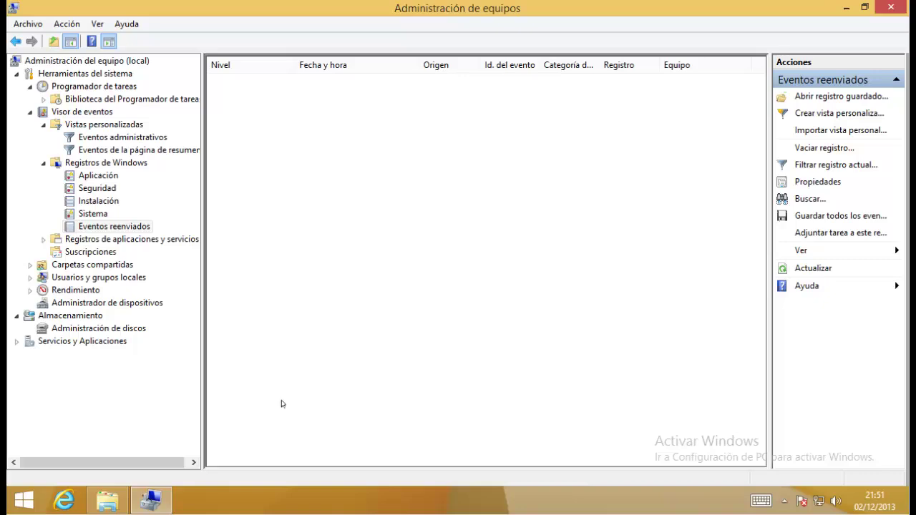
Expand Registros de aplicaciones y servicios, view the Eventos de hardware and Internet Explorer logs, and expand Microsoft down to its Windows folder
double_click(174, 242)
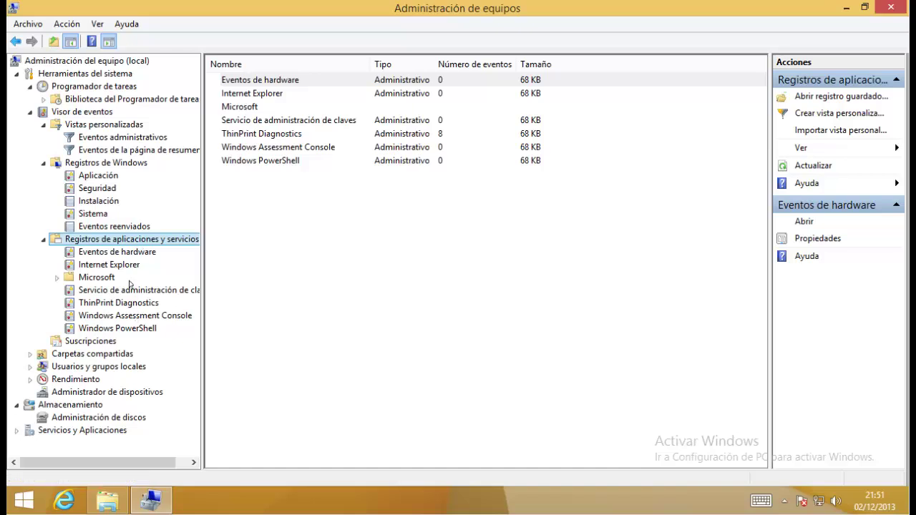
left_click(148, 255)
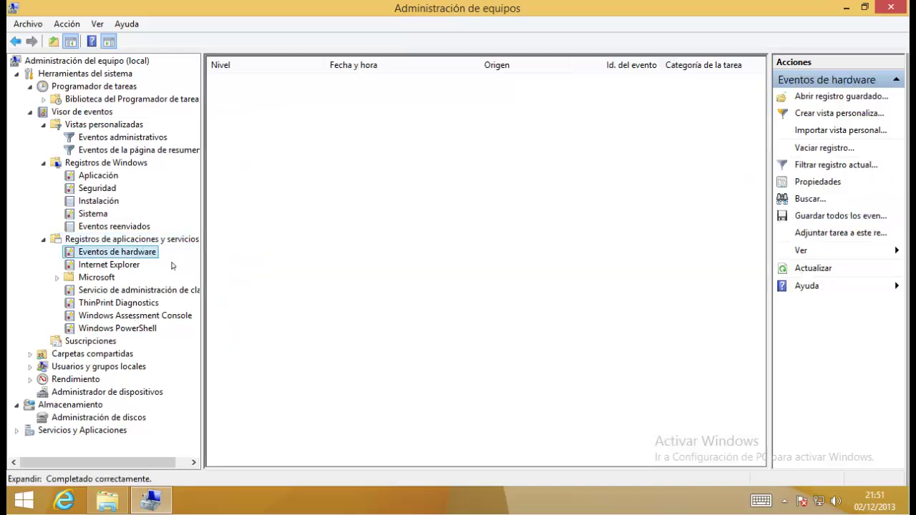
left_click(131, 265)
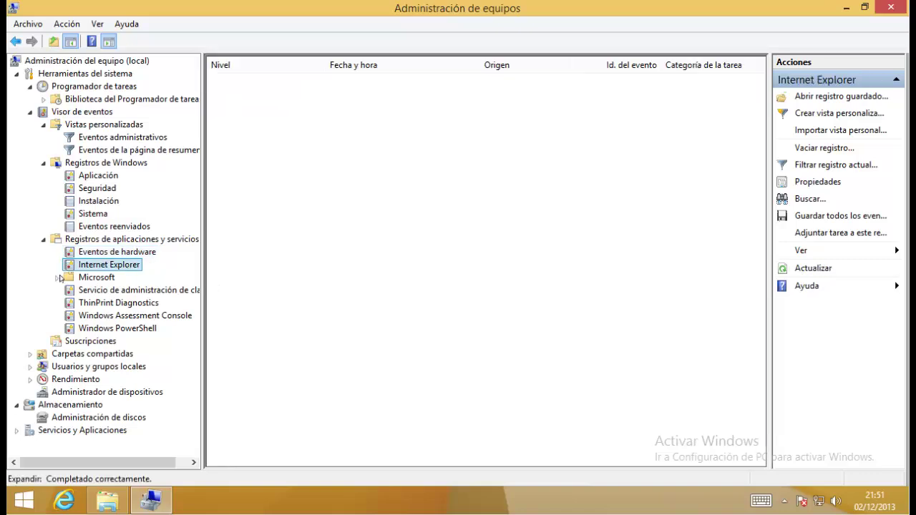
double_click(93, 277)
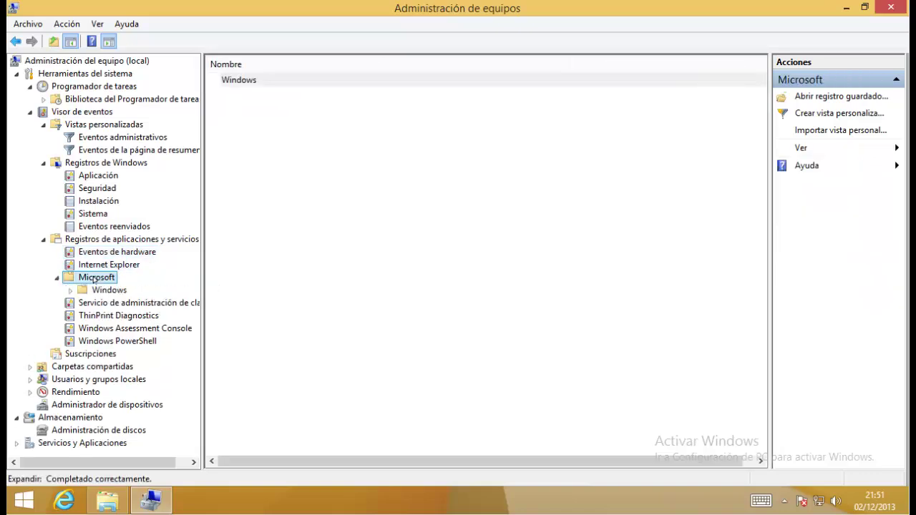
double_click(120, 290)
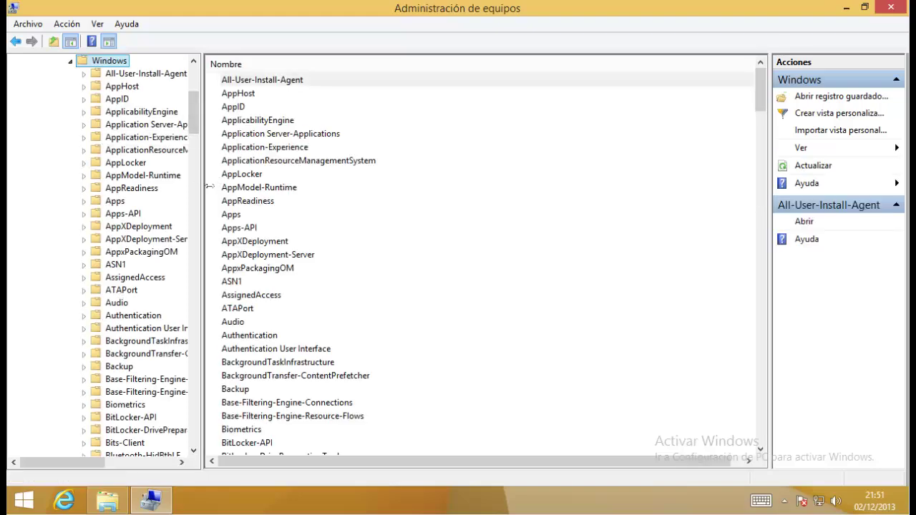
Widen the console tree and view the TWinUI operational log under Apps and the Audio log list
left_click_drag(198, 186, 279, 185)
double_click(115, 201)
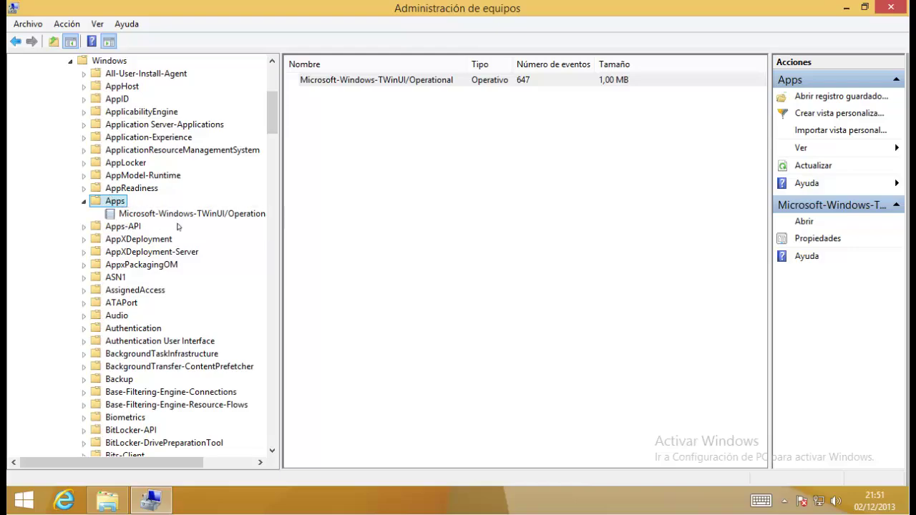
left_click(125, 214)
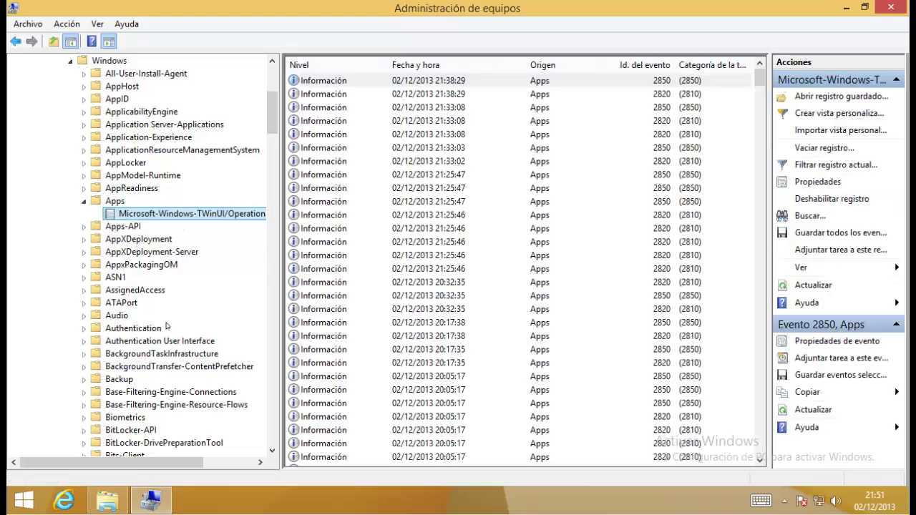
left_click(111, 317)
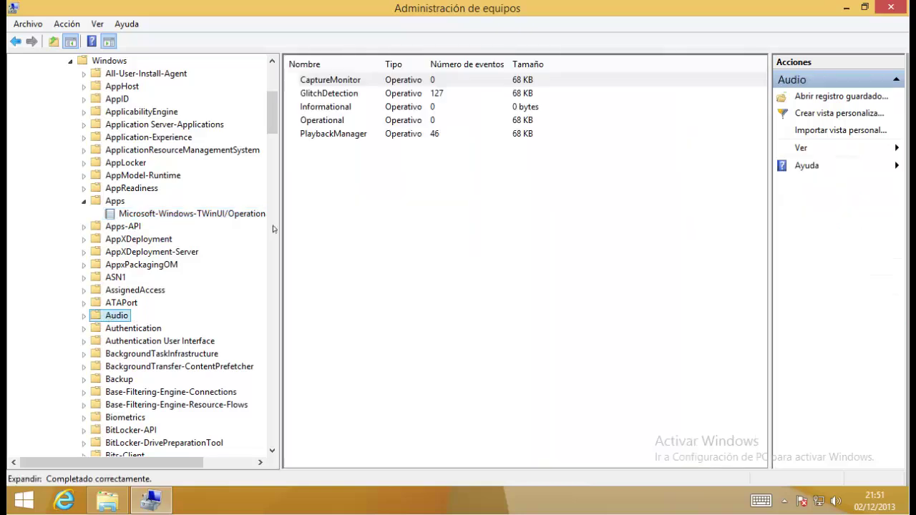
Collapse the Windows folder and view the Windows PowerShell log and Suscripciones, declining to start the event collector service
key("Left")
key("Left")
left_click(143, 342)
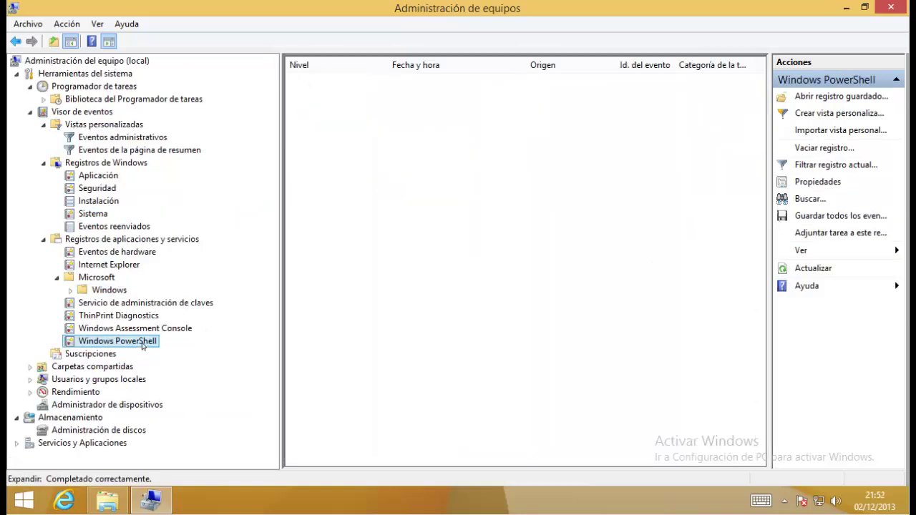
left_click(96, 354)
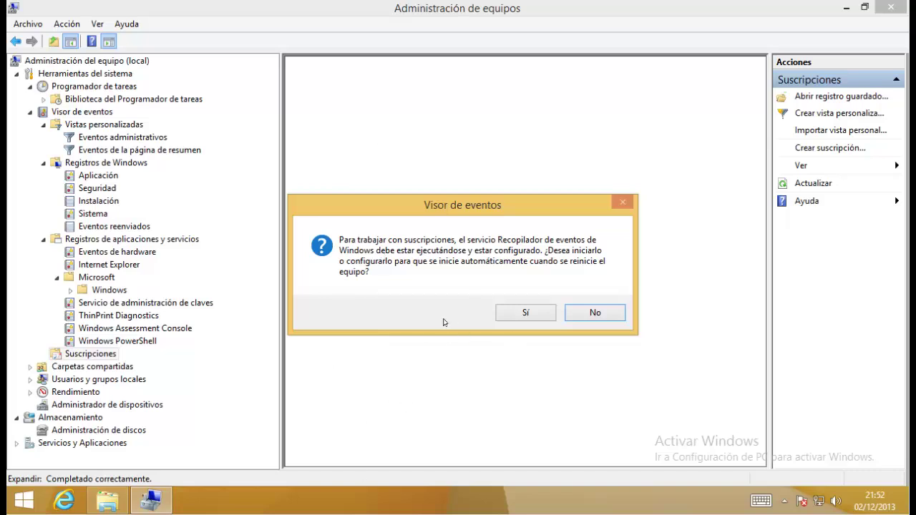
left_click(590, 313)
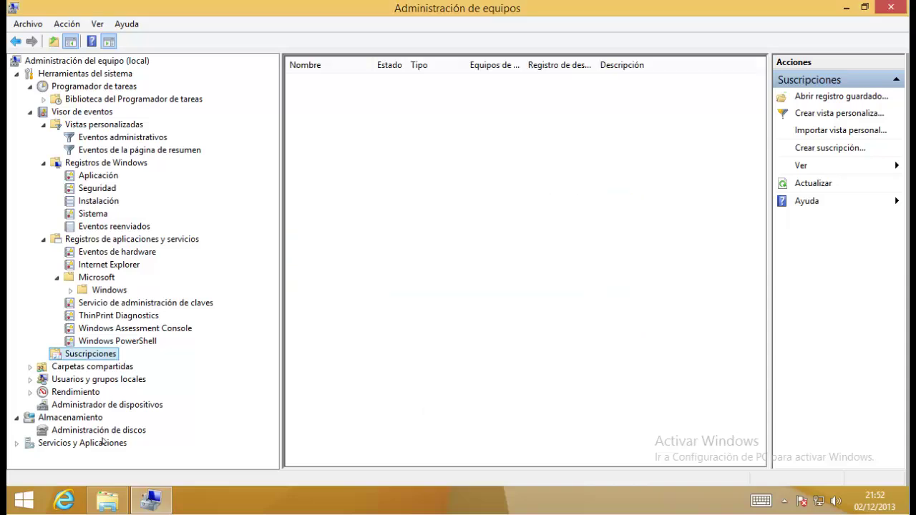
Expand Carpetas compartidas and view the list of Recursos compartidos
left_click(99, 367)
double_click(93, 369)
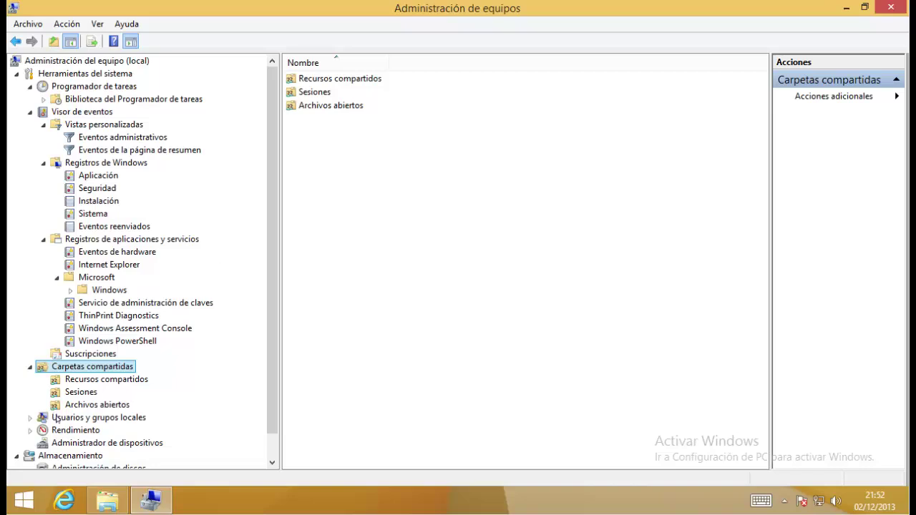
double_click(339, 80)
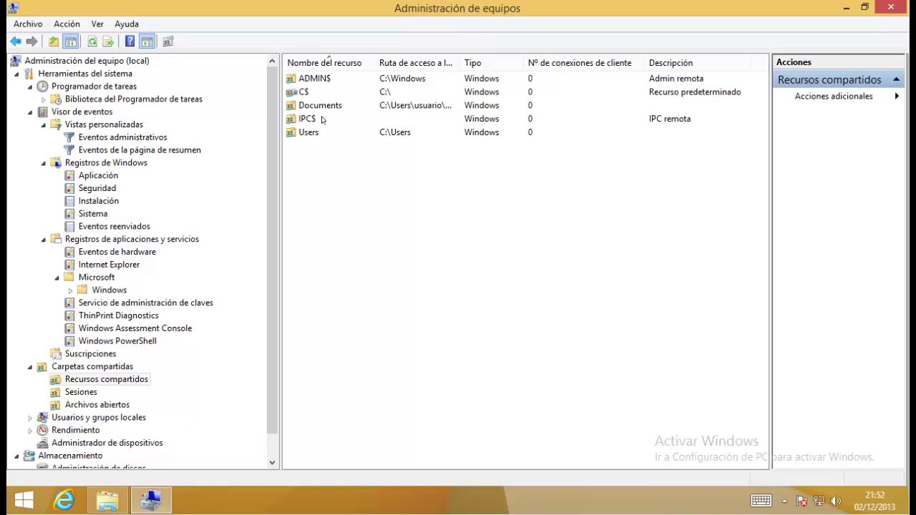
Start a new shared resource and choose the Imágenes folder as the folder path to share
right_click(326, 167)
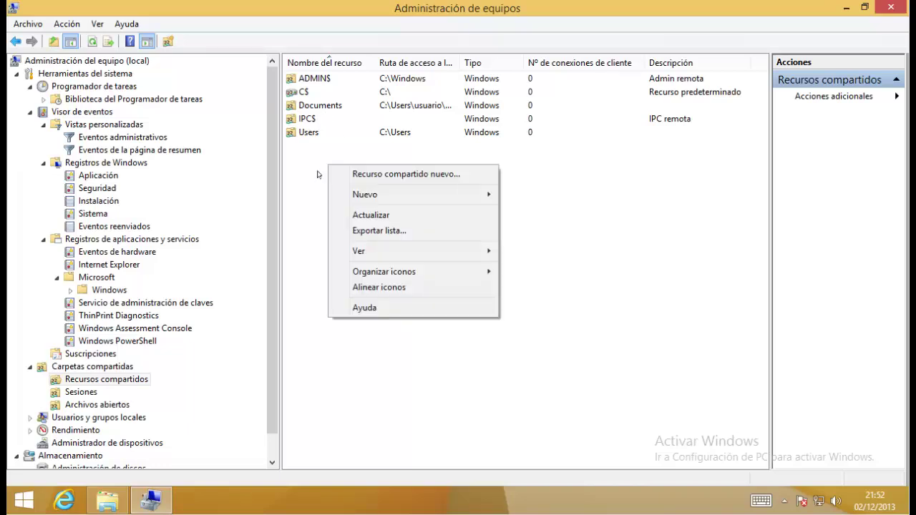
mouse_move(397, 199)
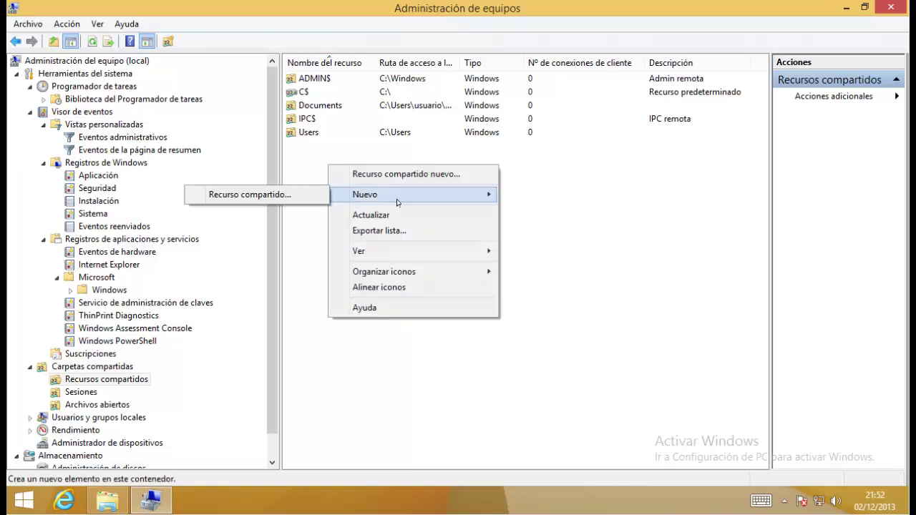
left_click(286, 195)
left_click(538, 369)
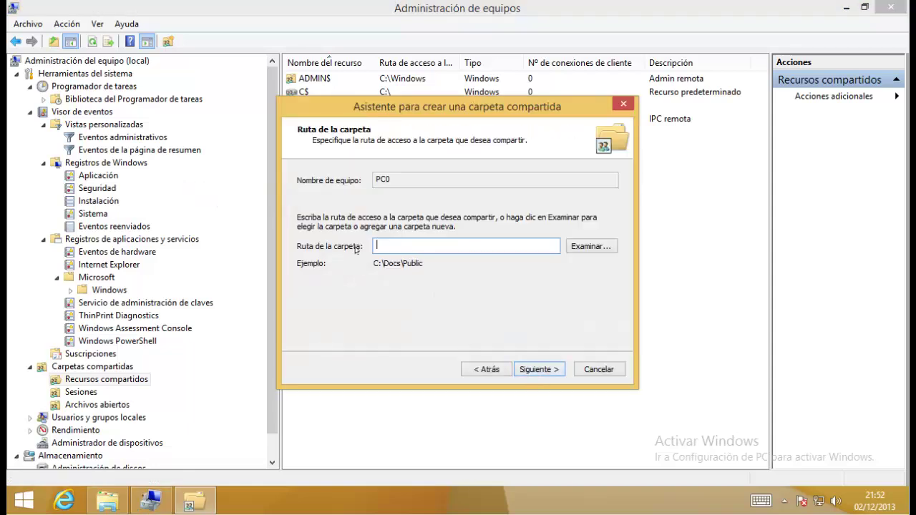
left_click(594, 245)
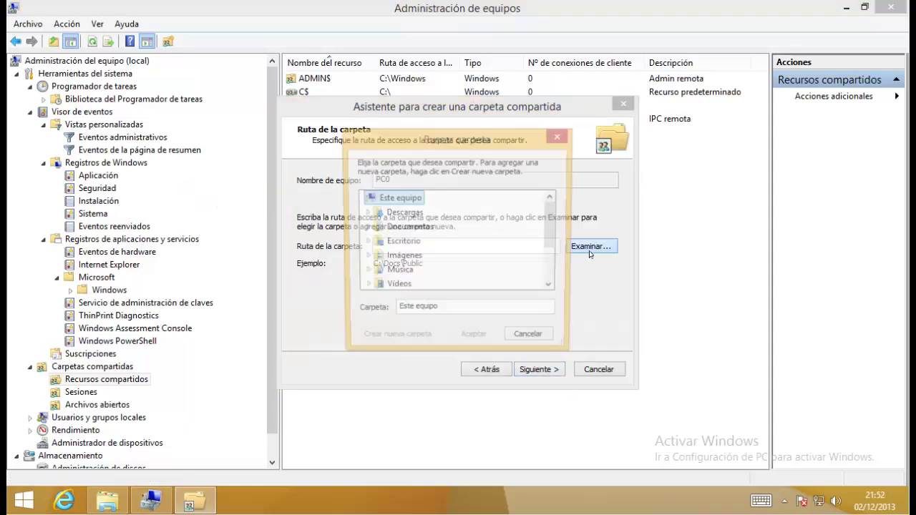
left_click(403, 258)
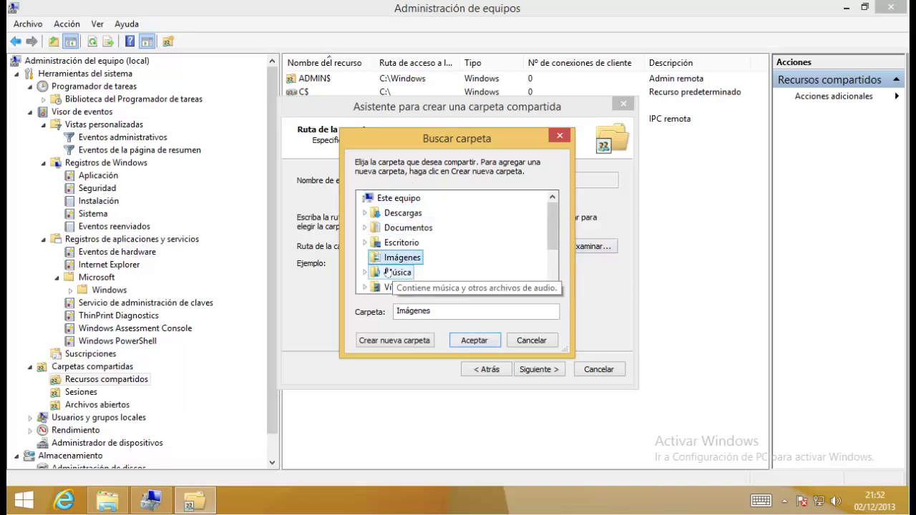
left_click(474, 341)
Create the share with the name Pictures, no description, and read-only access for all users
left_click(555, 371)
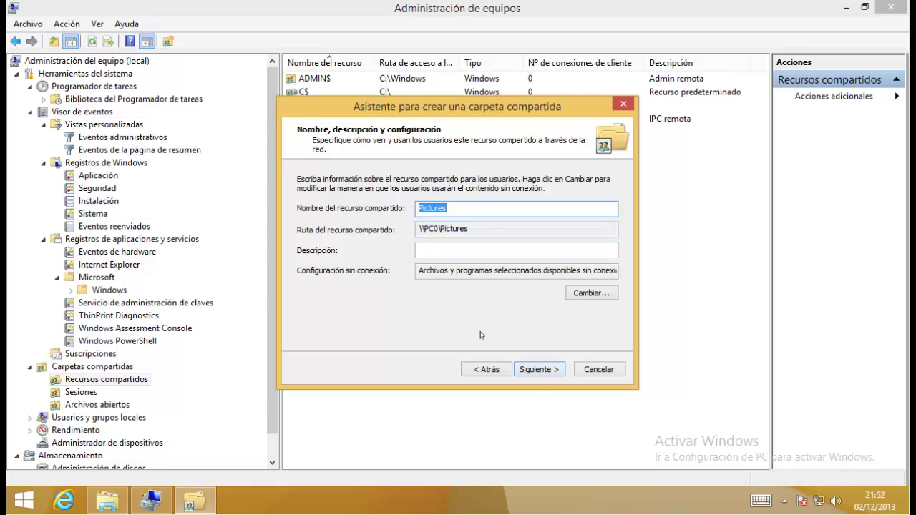
left_click(454, 245)
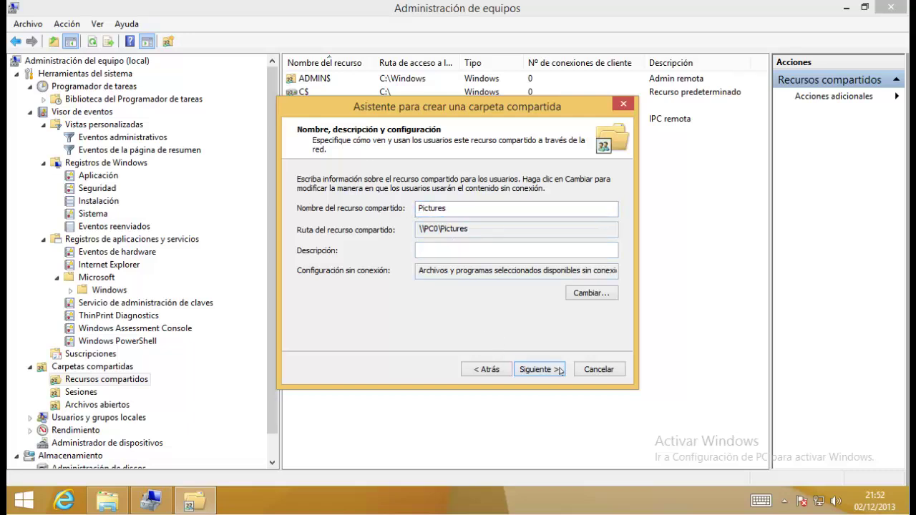
left_click(535, 372)
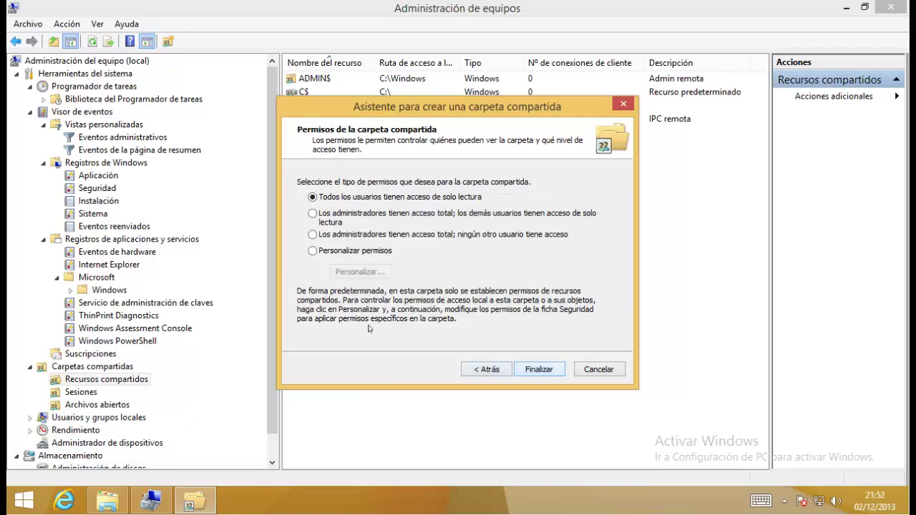
left_click(532, 371)
left_click(548, 371)
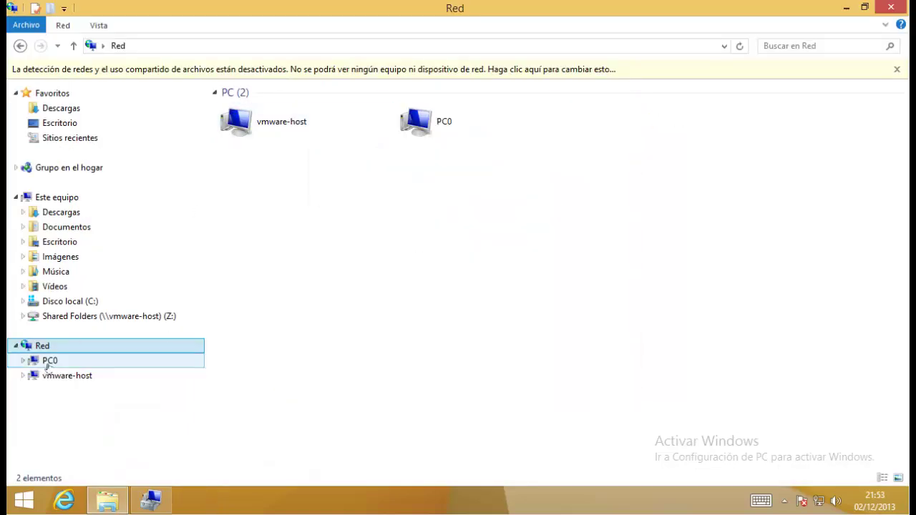
Turn on network discovery and file sharing from the Red location in File Explorer
right_click(68, 257)
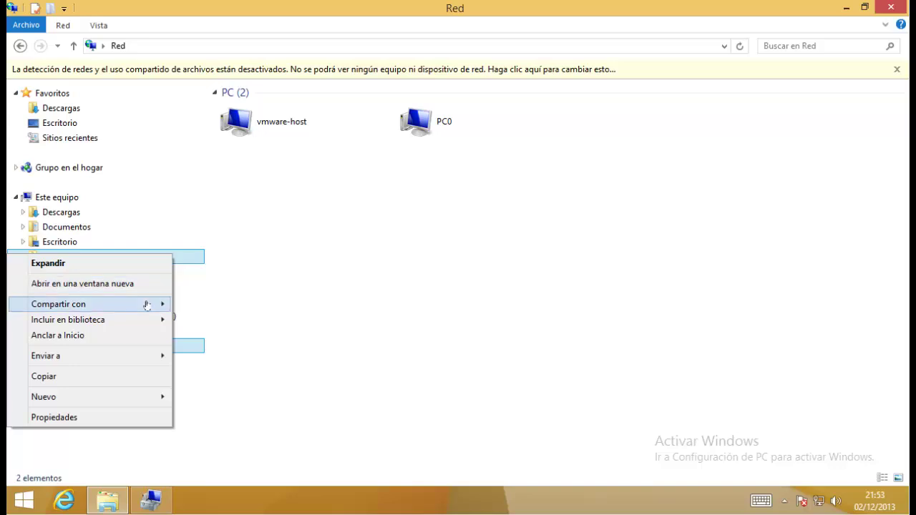
left_click(523, 69)
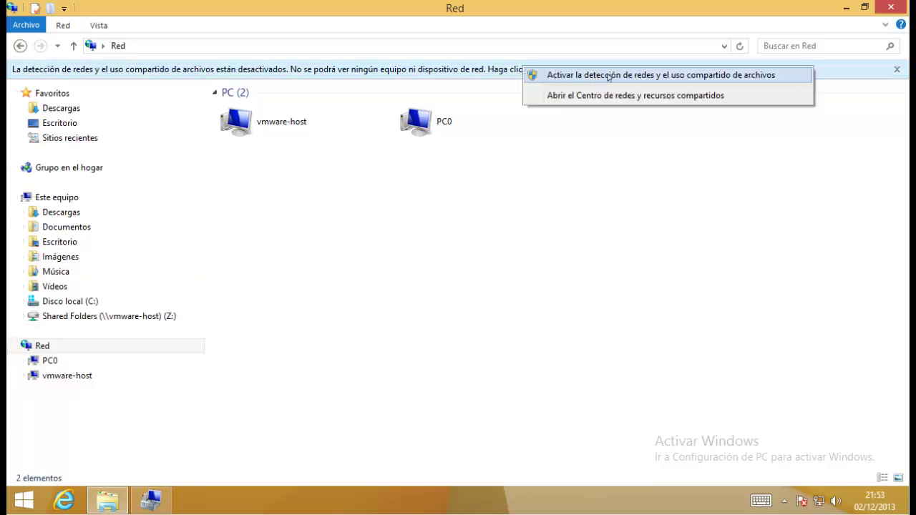
left_click(611, 76)
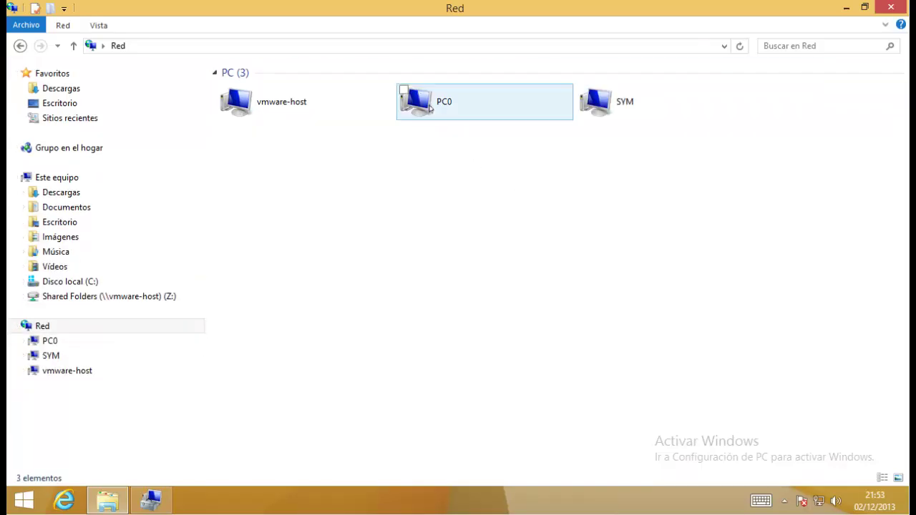
Check the contents of the Pictures share on PC0 over the network, and close the File Explorer window
double_click(429, 108)
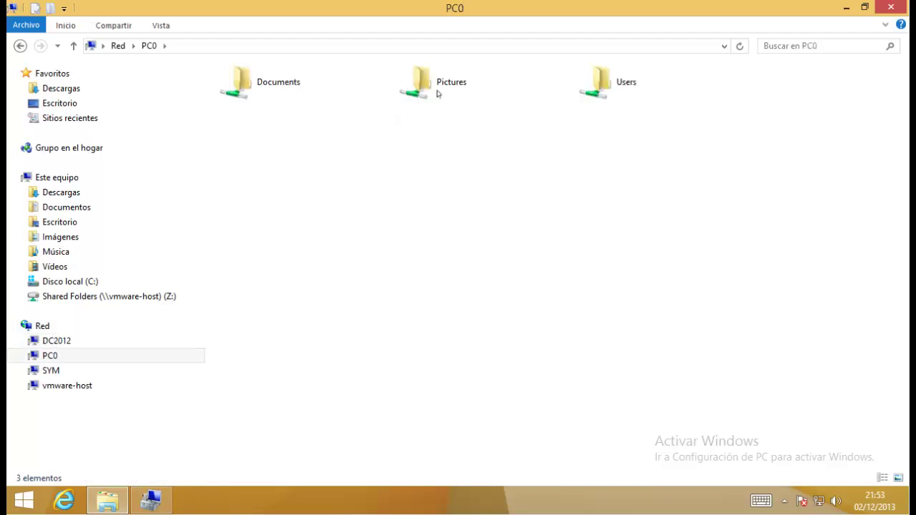
double_click(438, 93)
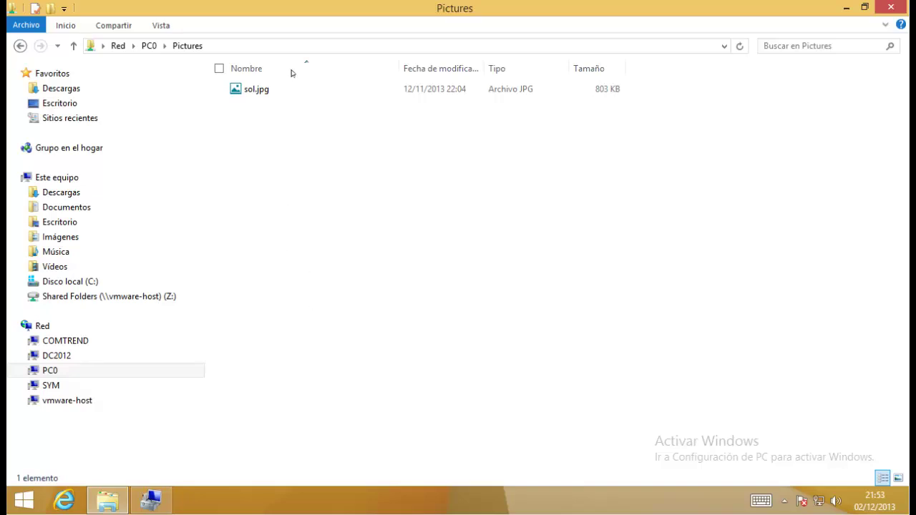
left_click(891, 8)
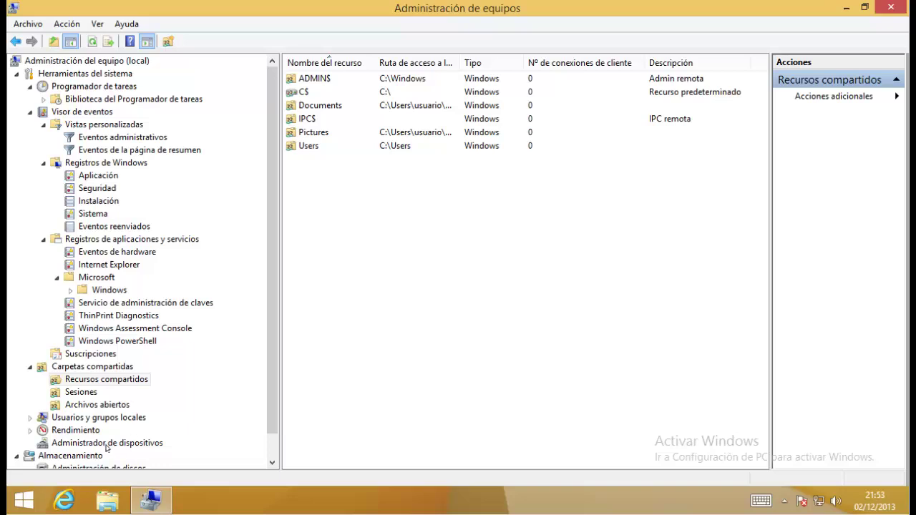
Expand Usuarios y grupos locales, list the Usuarios, and open the form for a new user
left_click(120, 419)
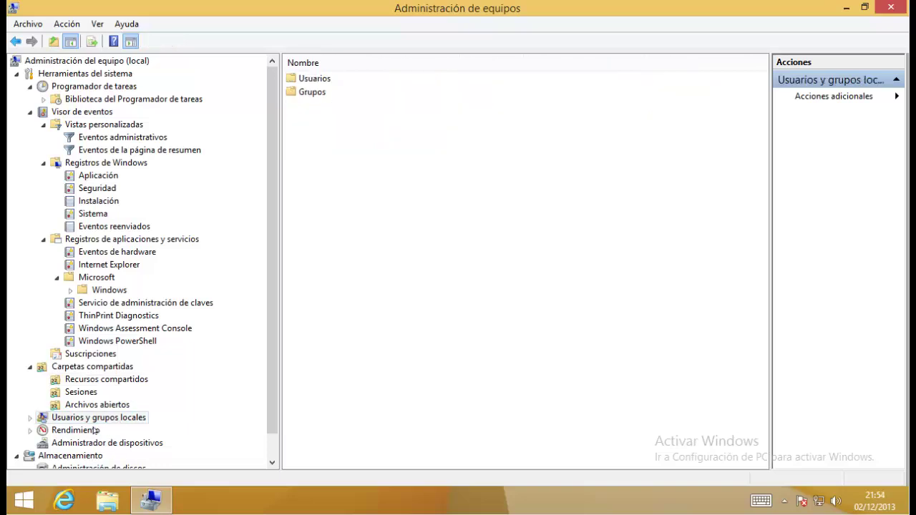
double_click(126, 419)
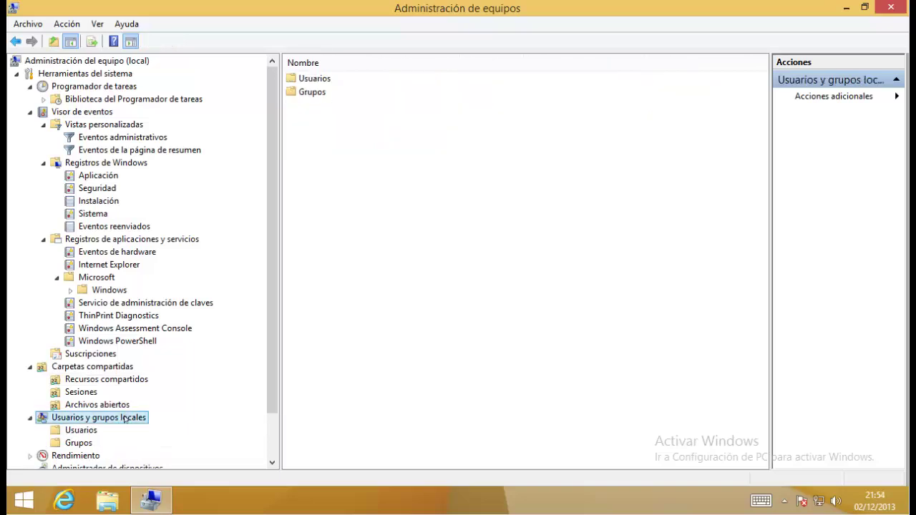
left_click(89, 431)
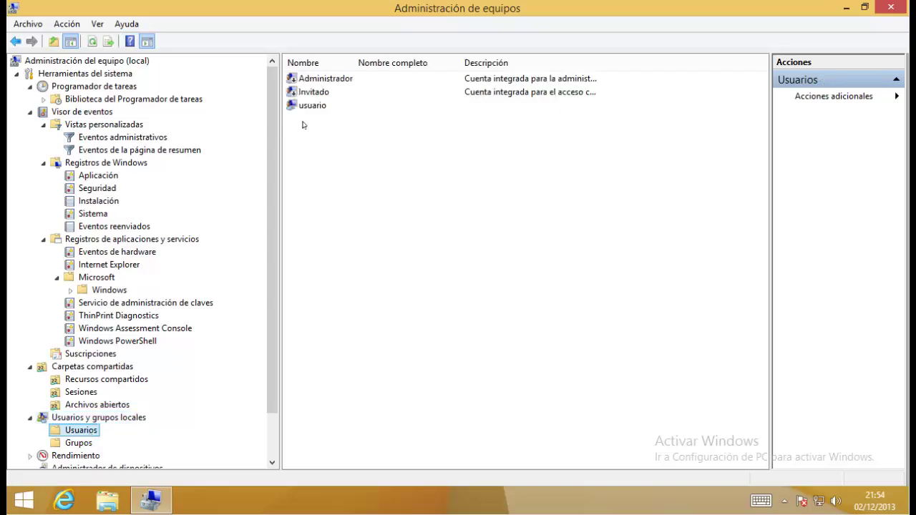
right_click(334, 163)
left_click(385, 169)
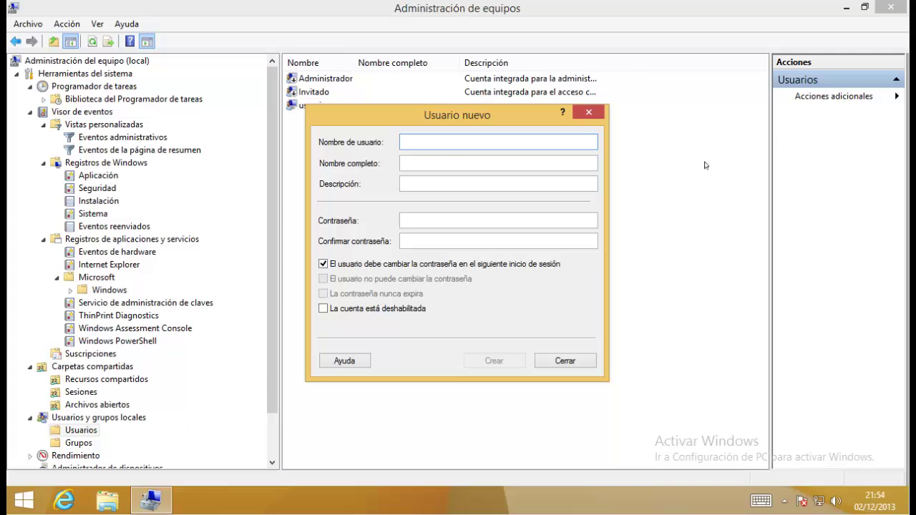
Search Windows for "panel de control" and open the Control Panel
mouse_move(915, 0)
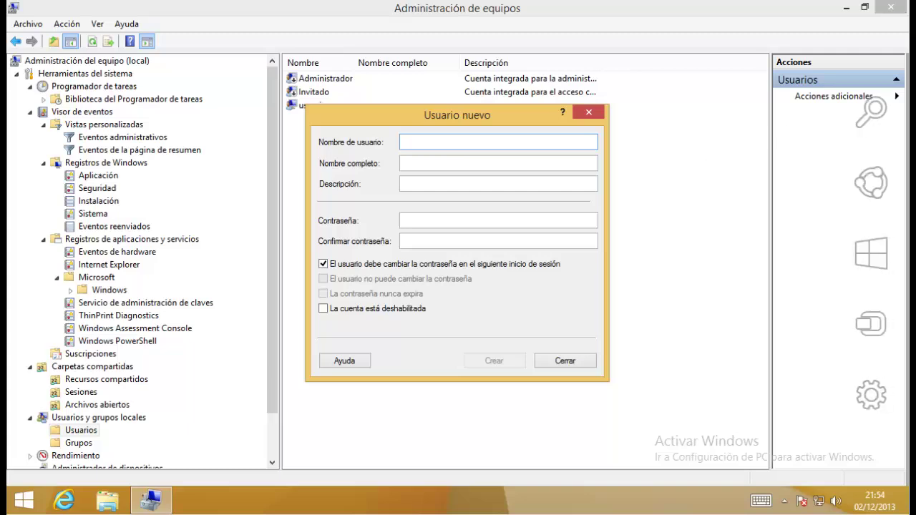
mouse_move(850, 117)
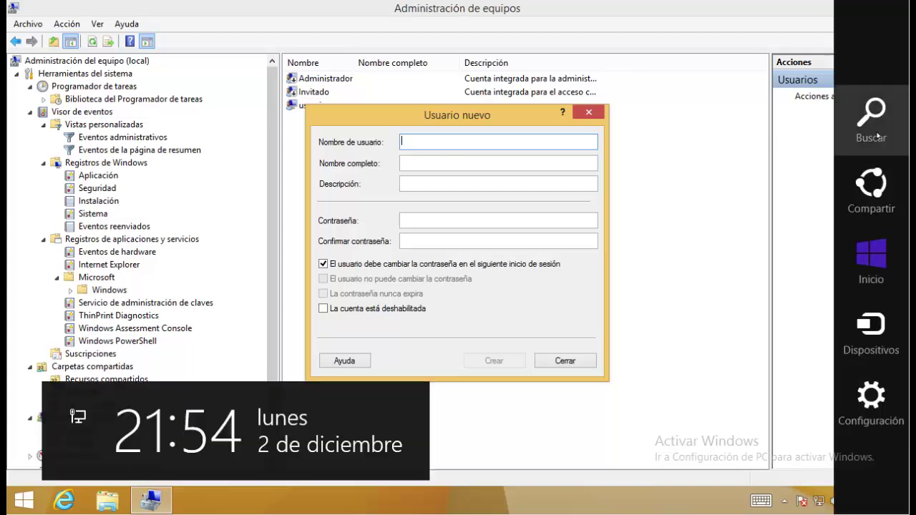
left_click(877, 129)
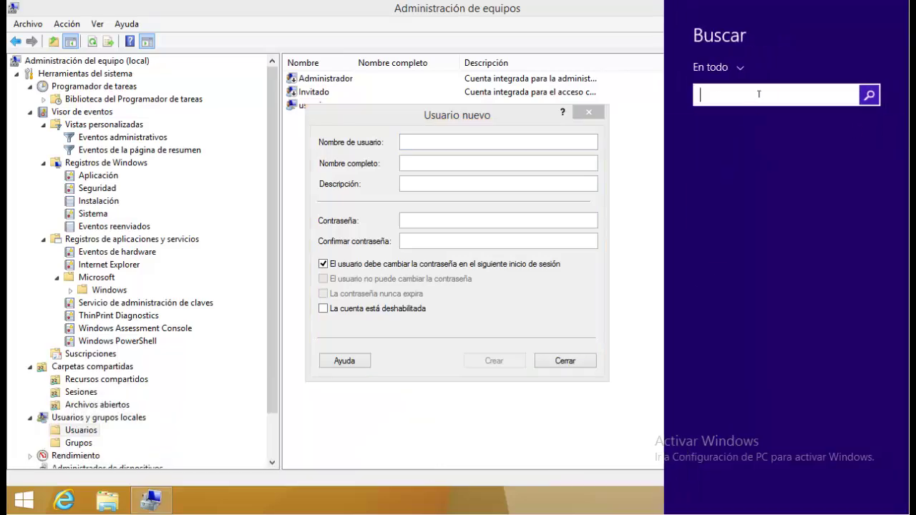
type("panel de control")
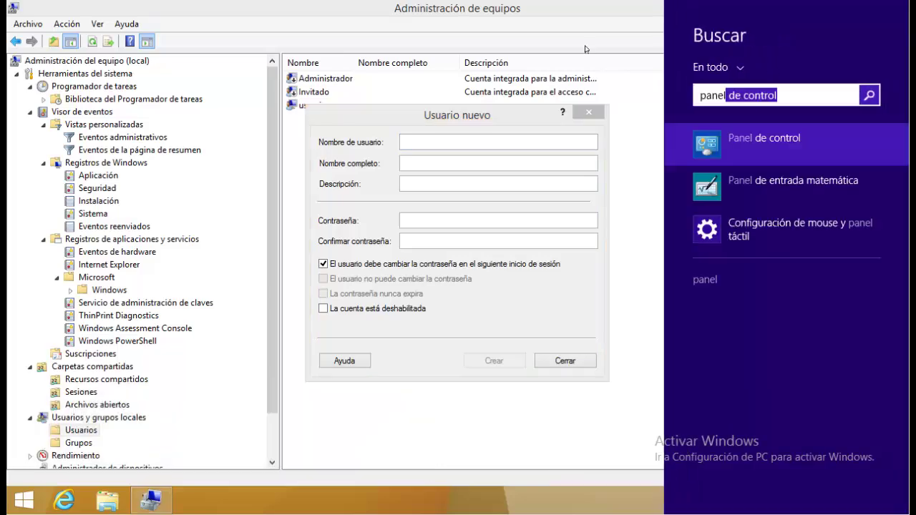
key("Return")
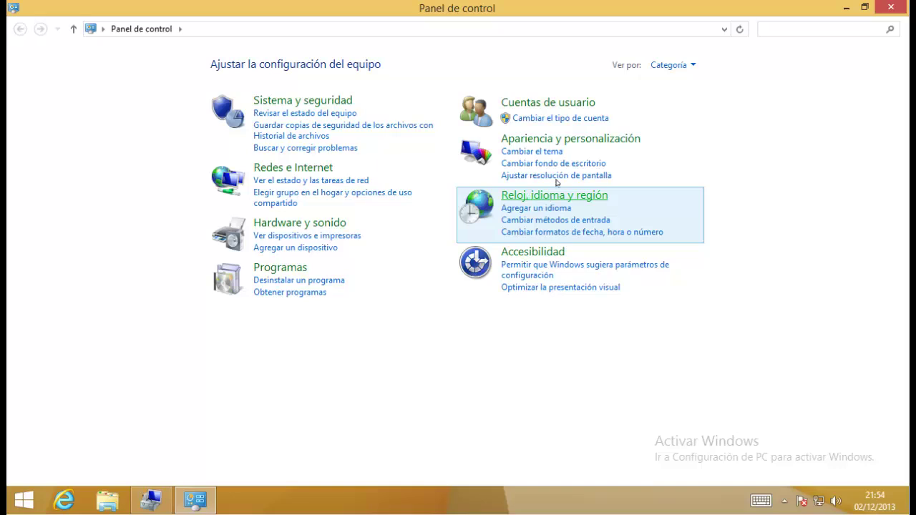
Open Cuentas de usuario in the Control Panel and bring up the dialog for managing this computer's user accounts
left_click(563, 104)
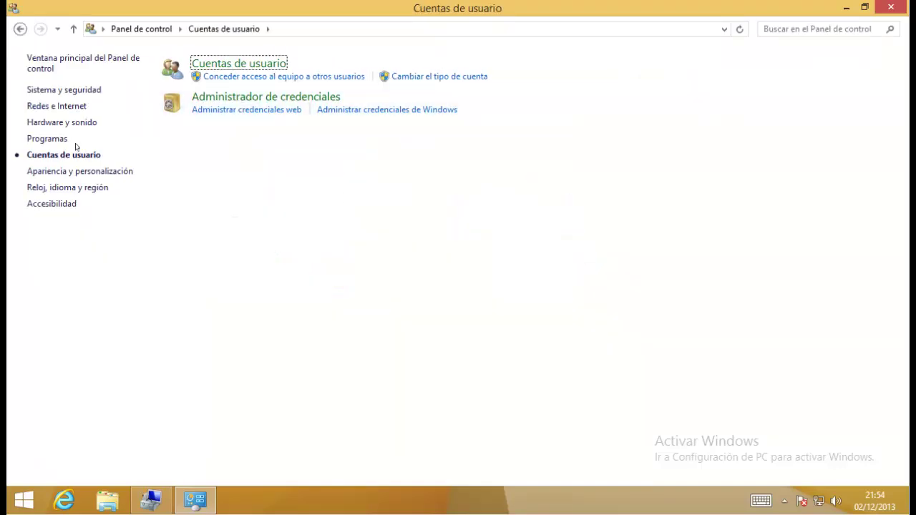
left_click(233, 66)
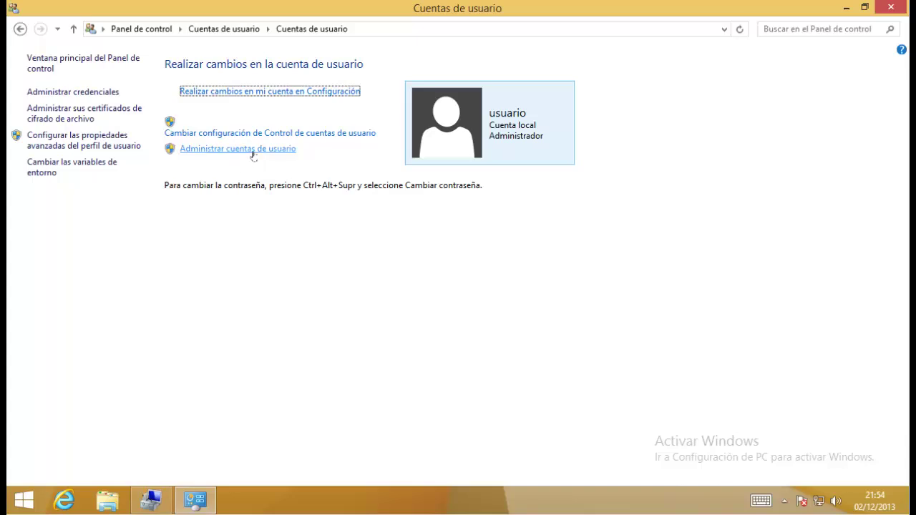
left_click(251, 150)
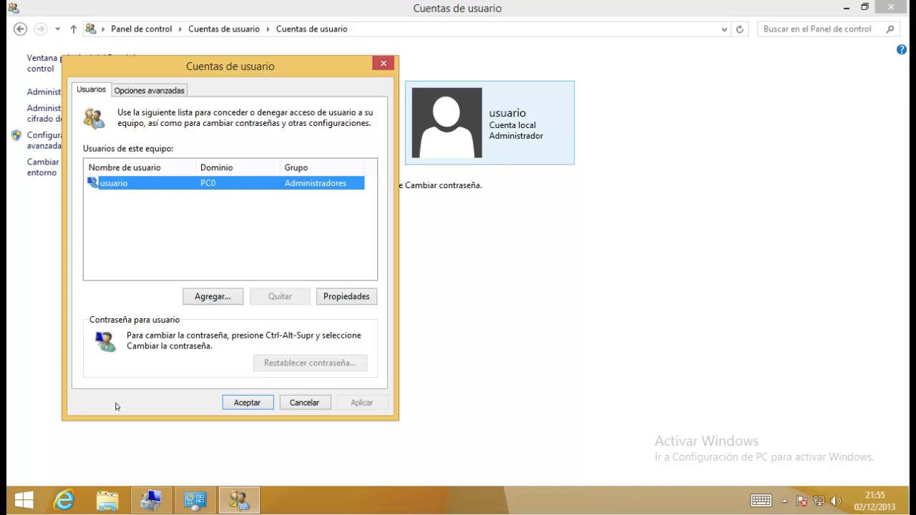
Dismiss the accounts dialog and the new-user form without creating a user, and list the local Grupos with the Nombre column fitted to its contents
left_click(312, 405)
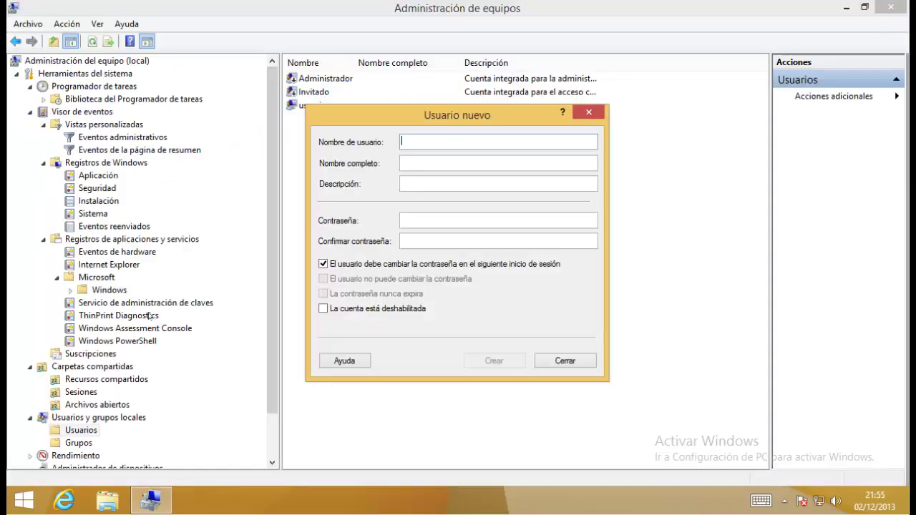
left_click(563, 365)
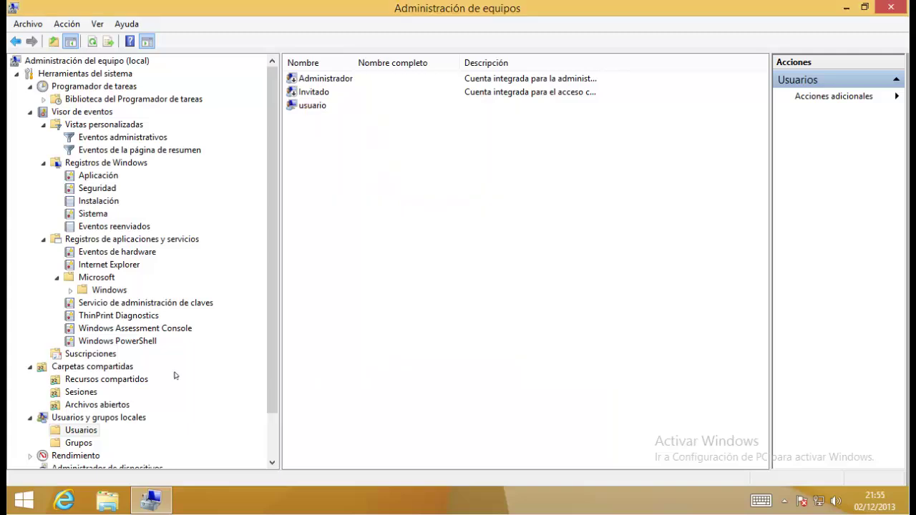
left_click(83, 444)
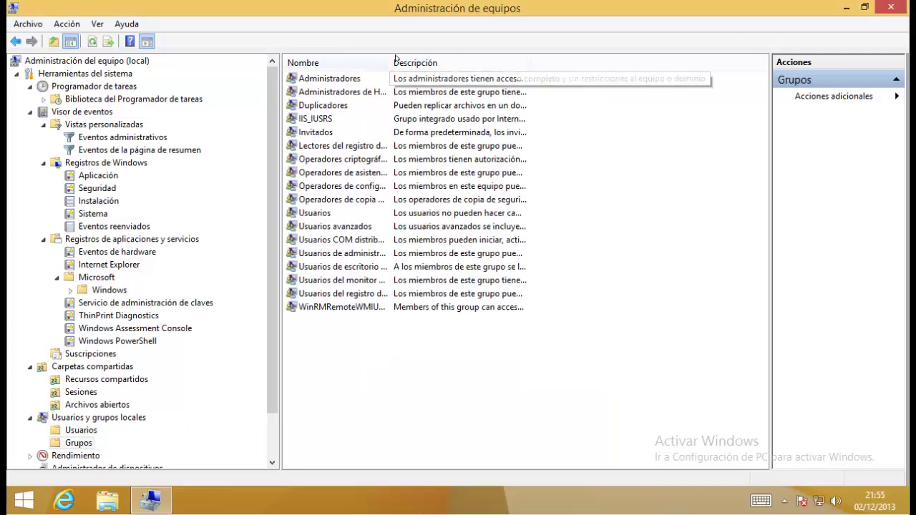
double_click(420, 61)
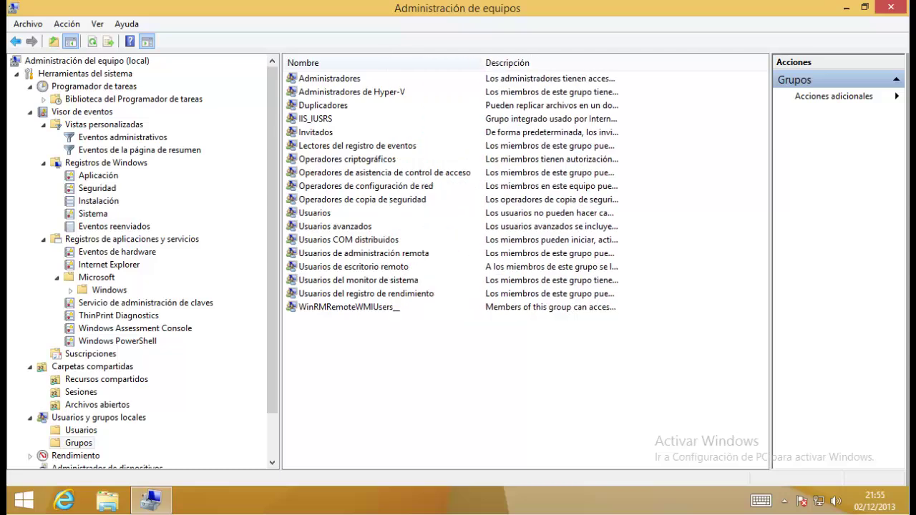
Expand Rendimiento and open Monitor de rendimiento under Herramientas de supervisión
scroll(225, 429, "down", 2)
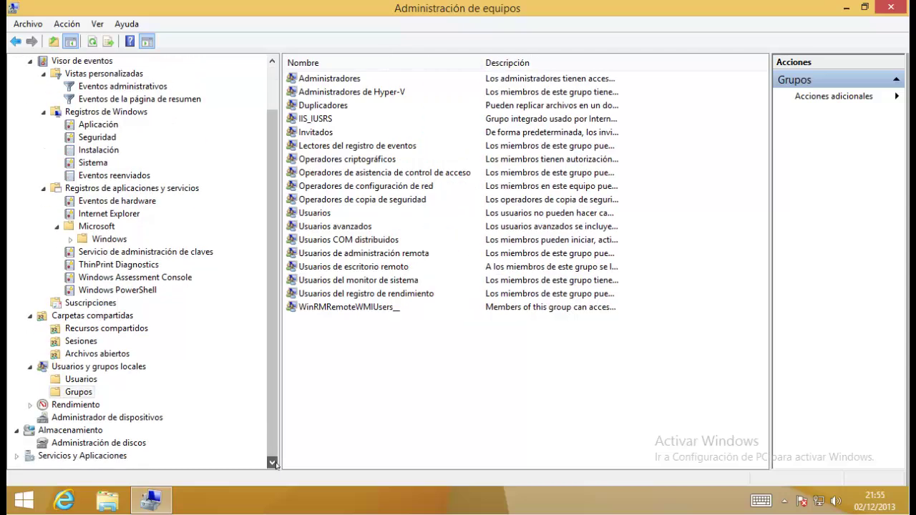
left_click(75, 405)
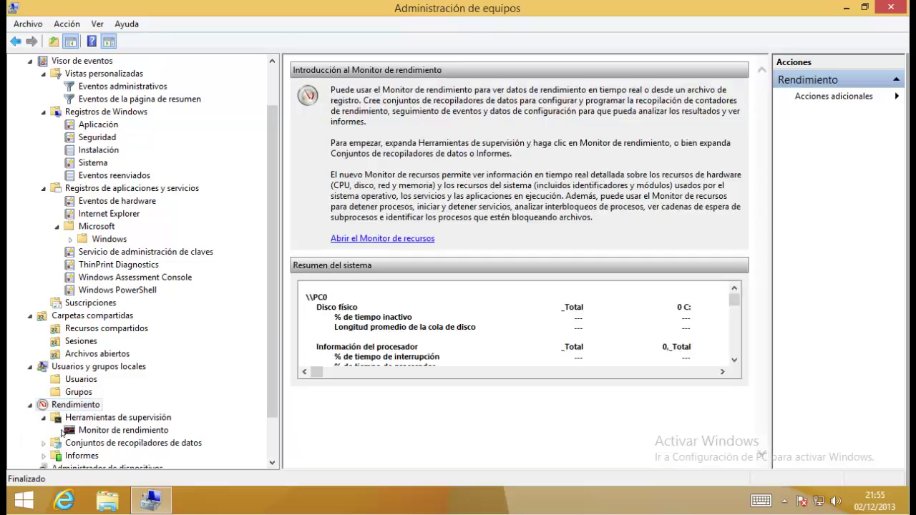
left_click(118, 433)
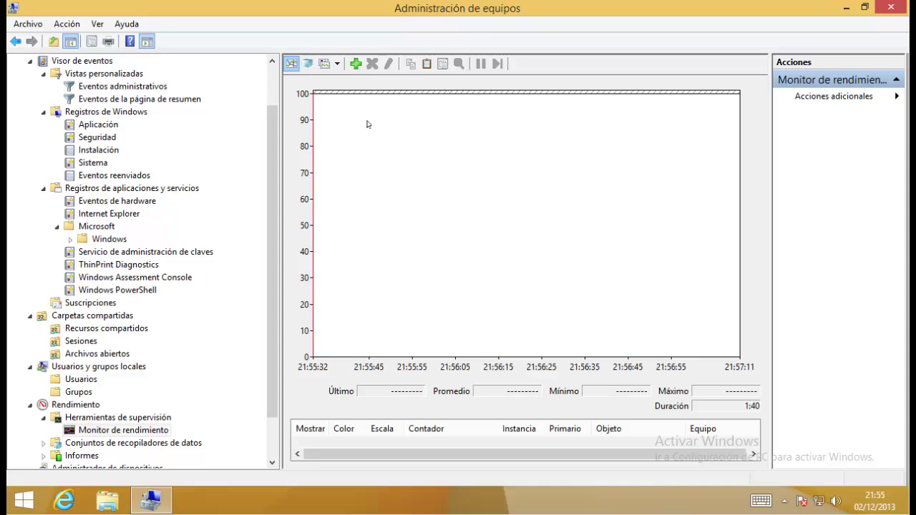
Open the dialog for adding performance counters and add Bytes confirmados from the Memoria group
left_click(355, 64)
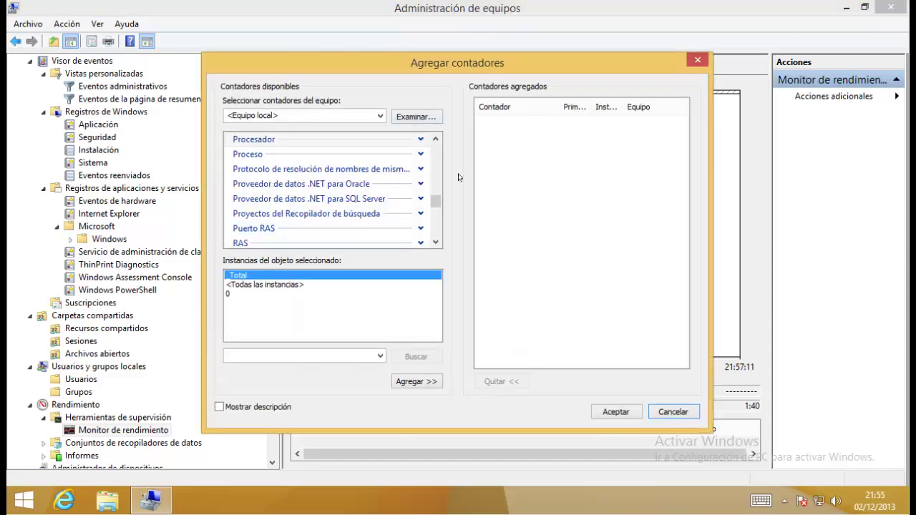
left_click(434, 140)
left_click(433, 139)
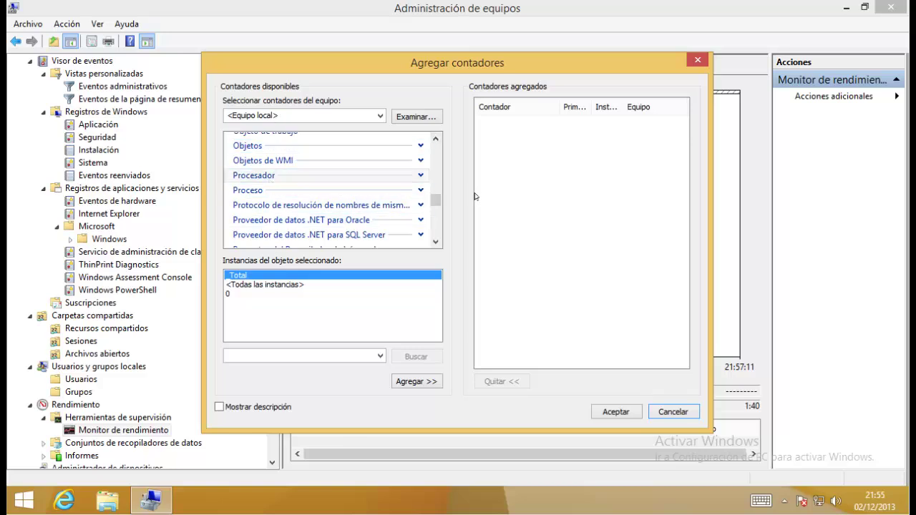
left_click_drag(436, 204, 434, 149)
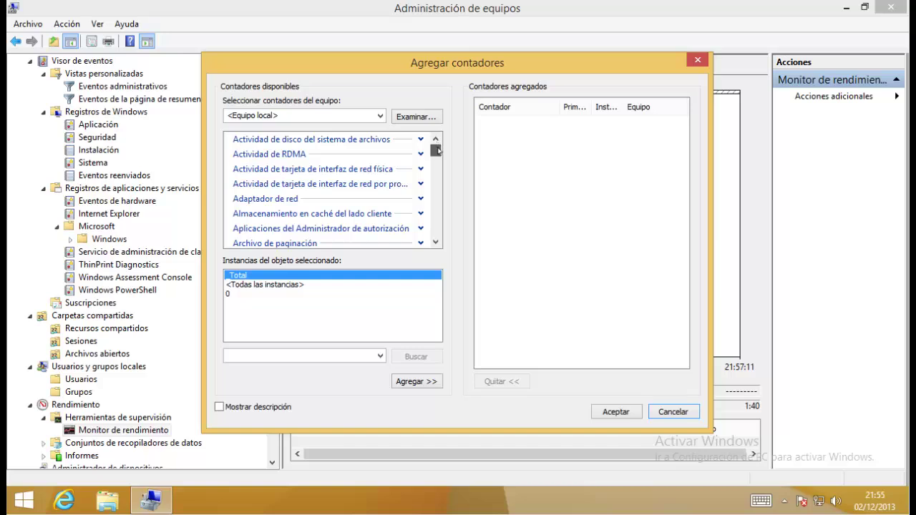
left_click_drag(438, 150, 437, 200)
left_click(292, 180)
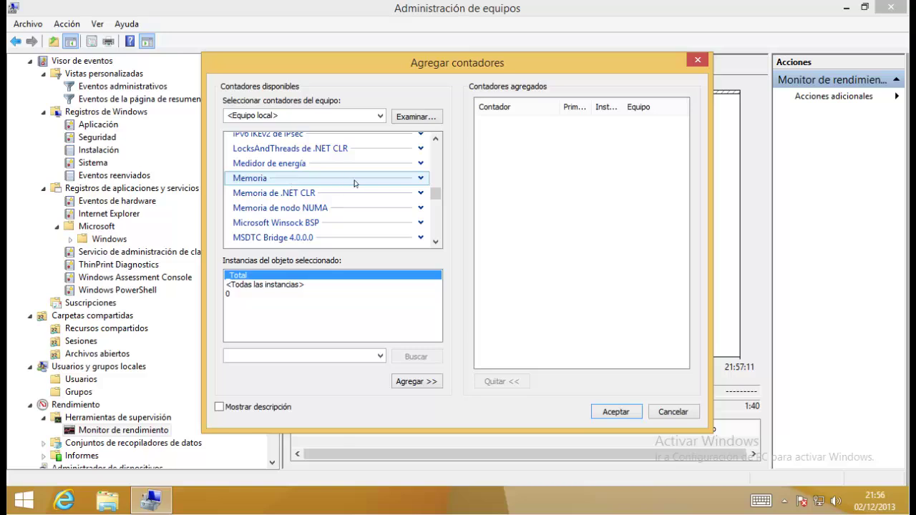
left_click(420, 178)
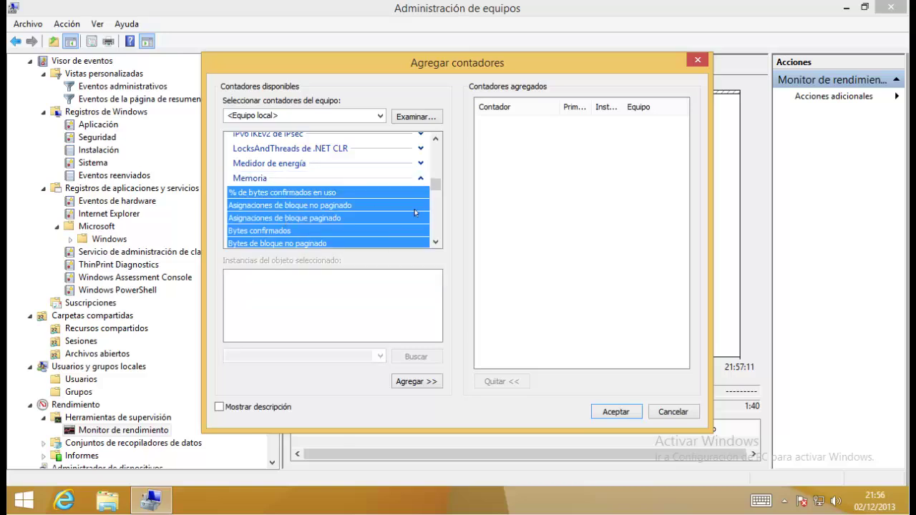
scroll(313, 190, "down", 2)
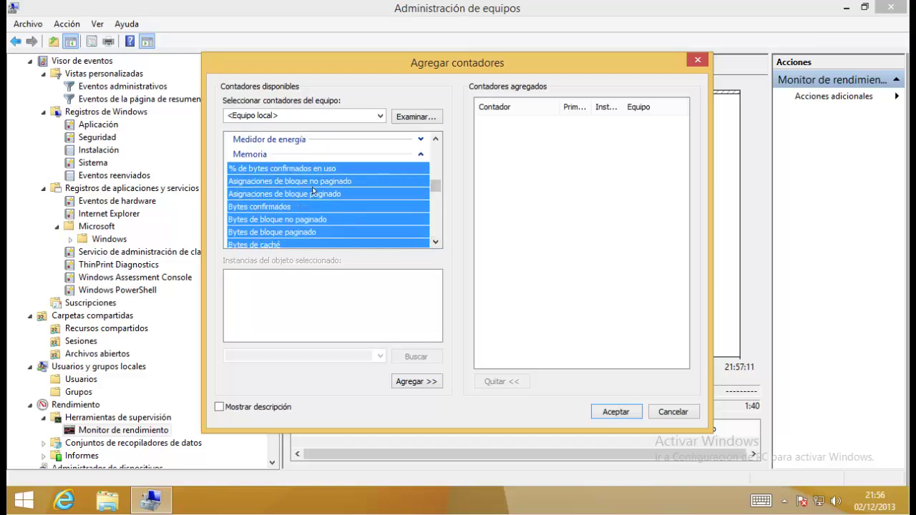
left_click(313, 190)
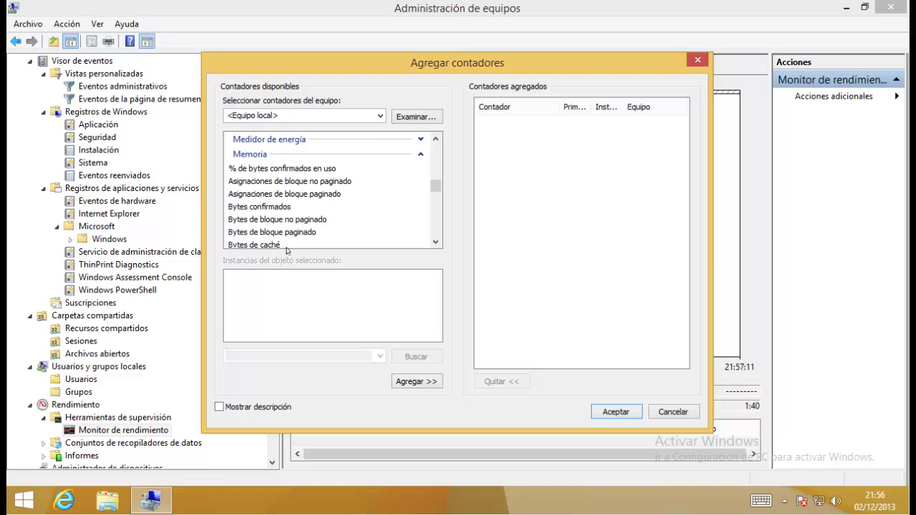
left_click(275, 207)
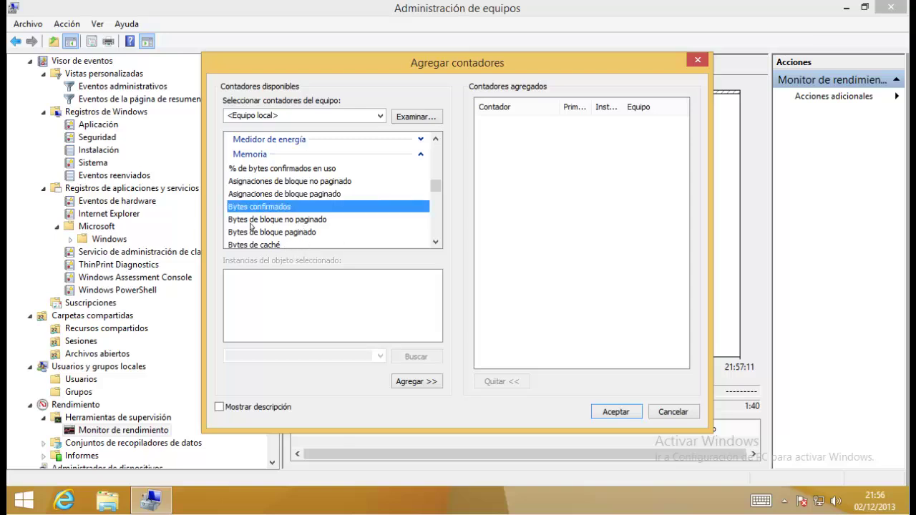
left_click(430, 381)
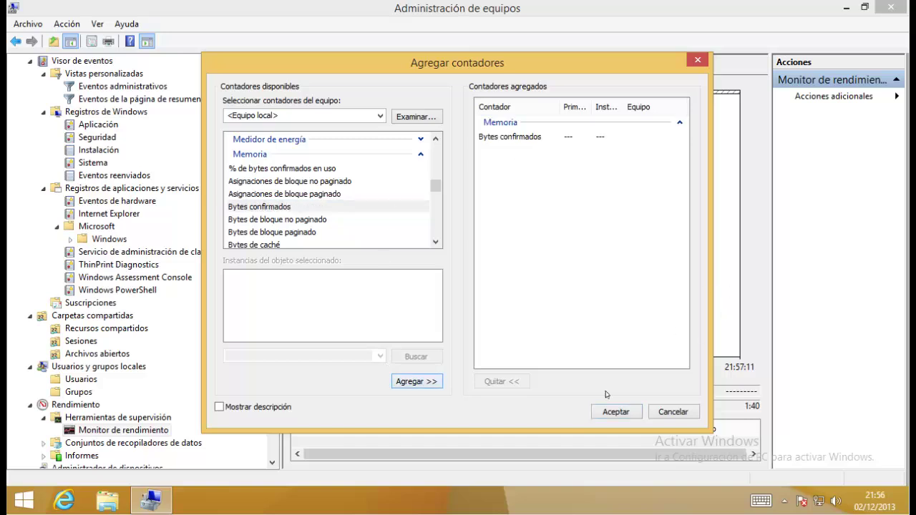
Add the % de tiempo de interrupción counter from the Procesador group for the _Total instance
left_click(436, 243)
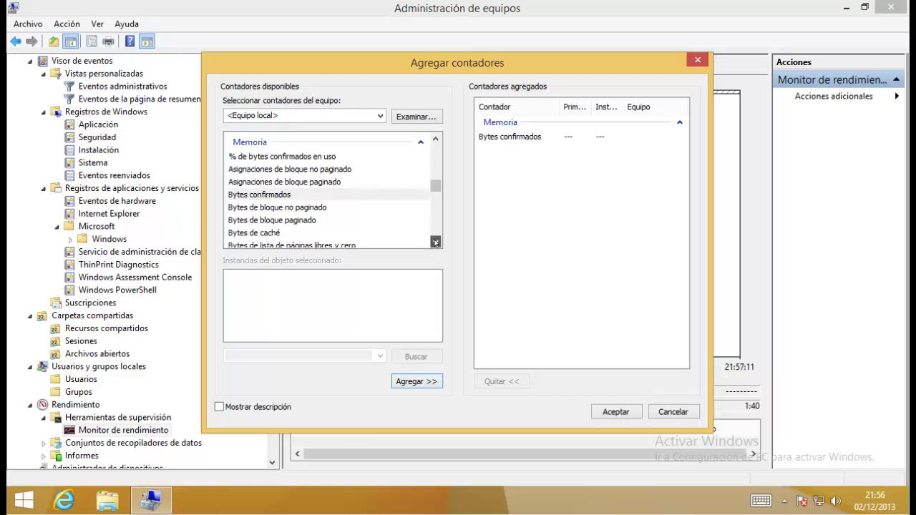
left_click(436, 243)
left_click(435, 242)
left_click(435, 242)
left_click(436, 242)
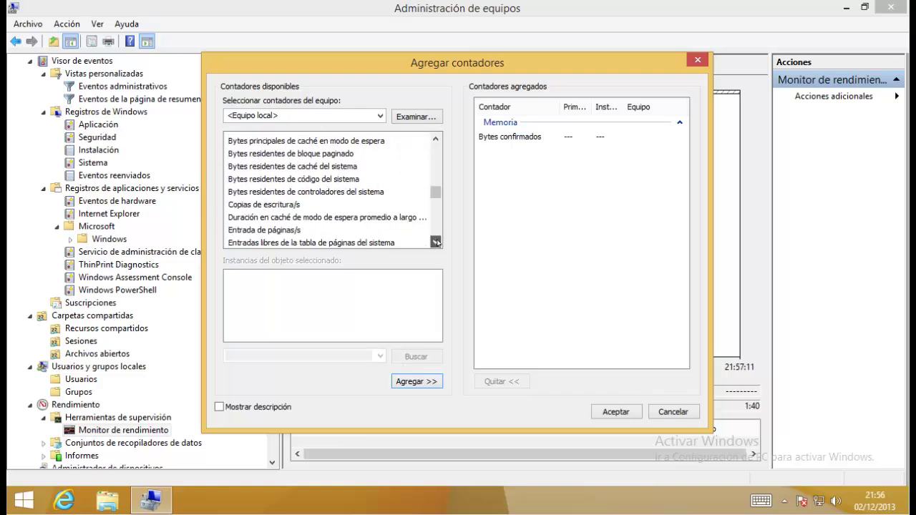
left_click(435, 243)
left_click(435, 243)
left_click(436, 242)
left_click(435, 242)
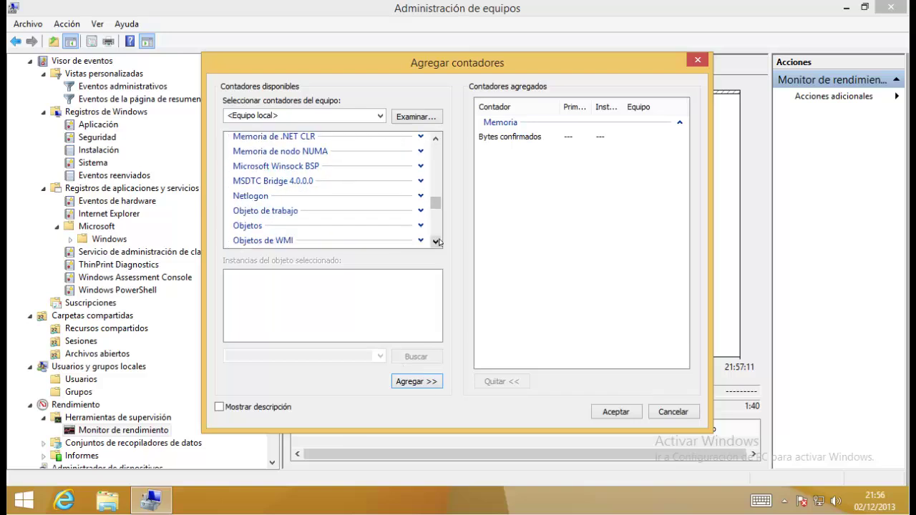
left_click(435, 242)
left_click(435, 243)
left_click(418, 232)
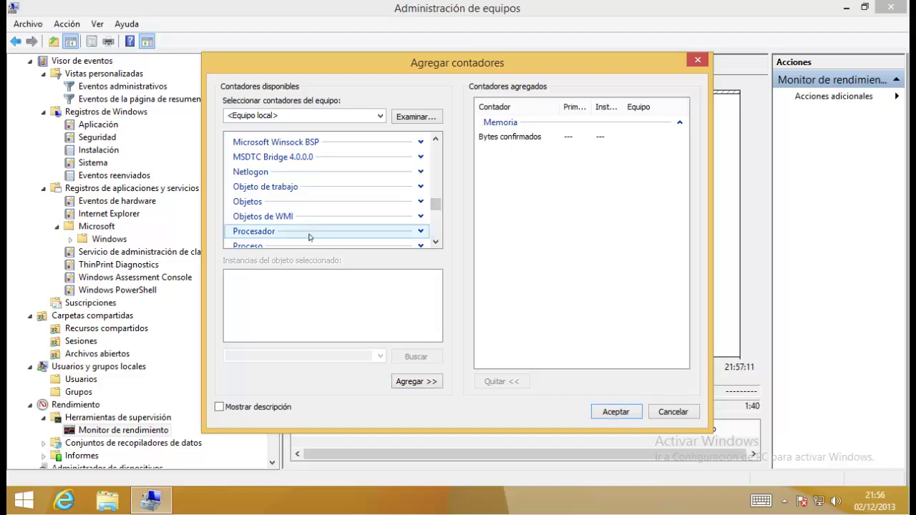
left_click(422, 231)
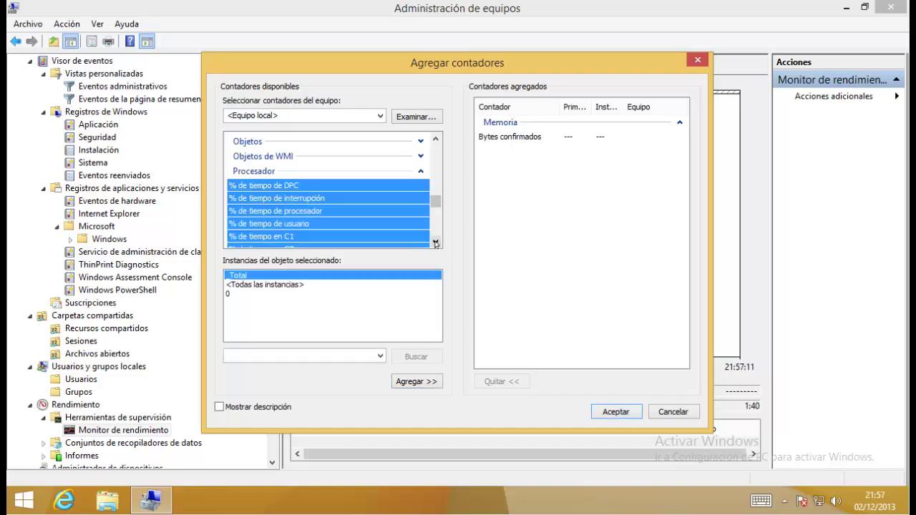
left_click(435, 243)
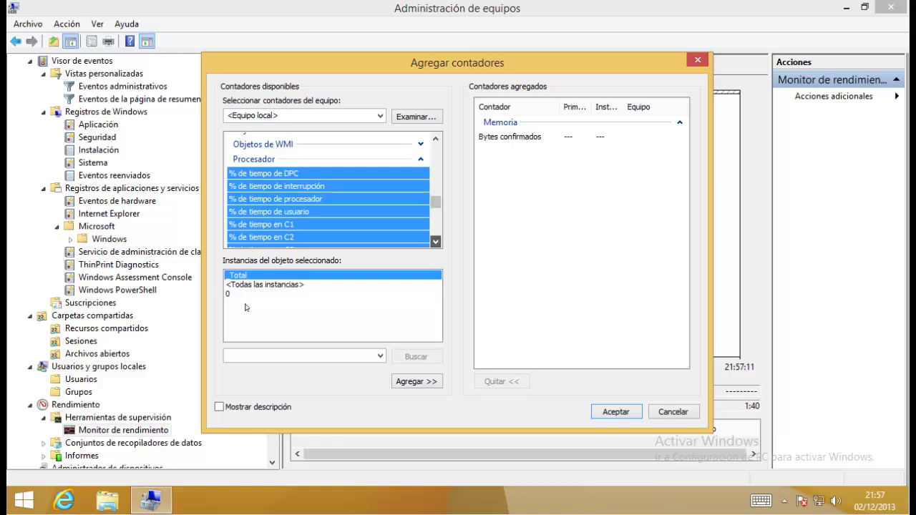
left_click(315, 188)
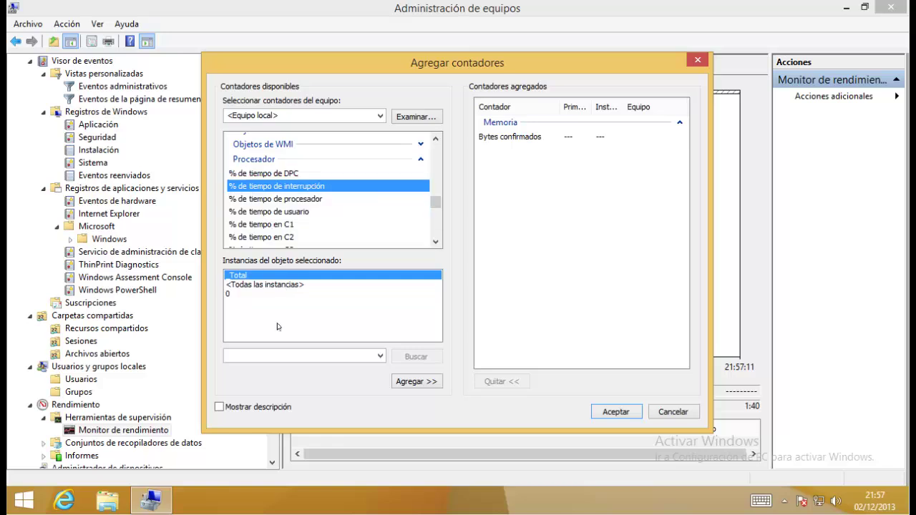
left_click(423, 381)
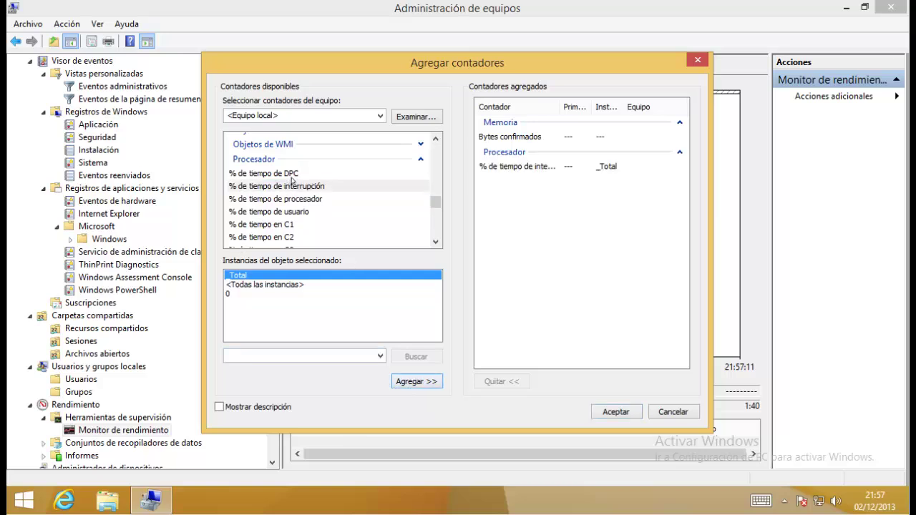
Add the Procesador counter % de tiempo de usuario for _Total, and accept the added counters into the graph
left_click(304, 211)
left_click(416, 382)
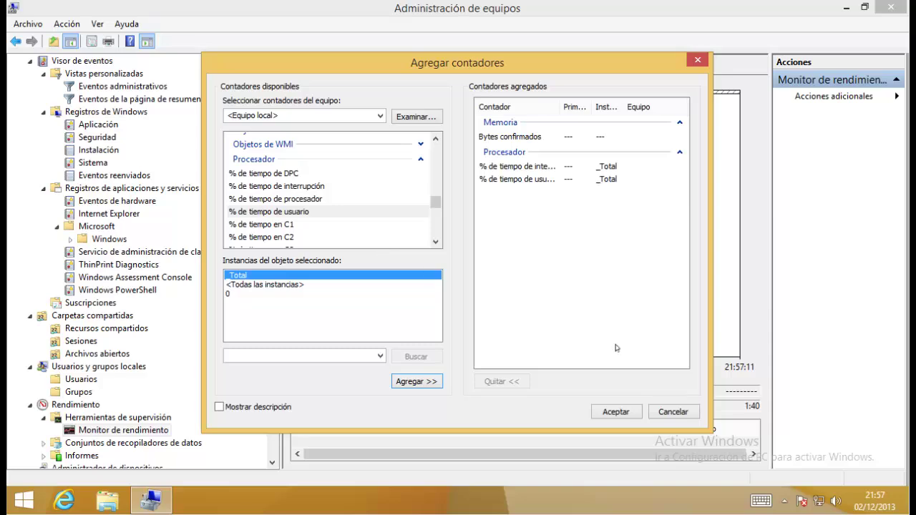
left_click(615, 413)
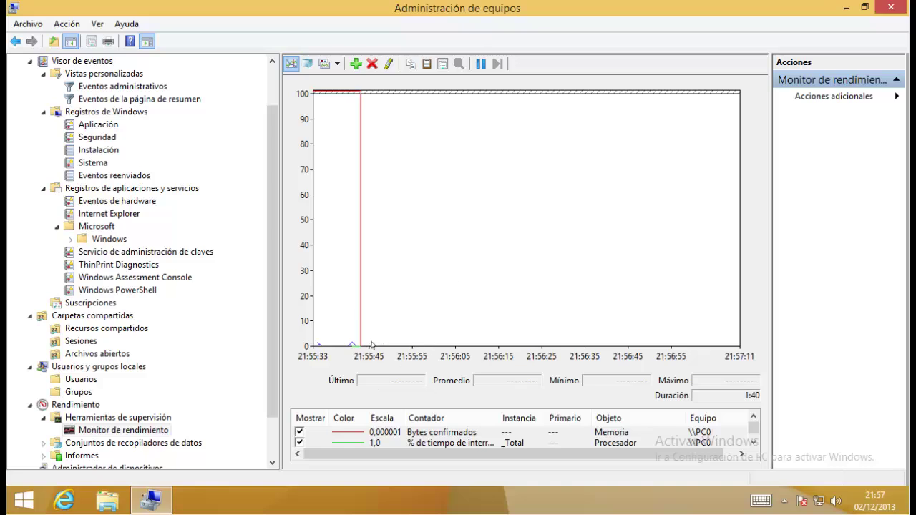
Set the scale of the % de tiempo de interrupción counter to 0,00001 in its properties
left_click(346, 444)
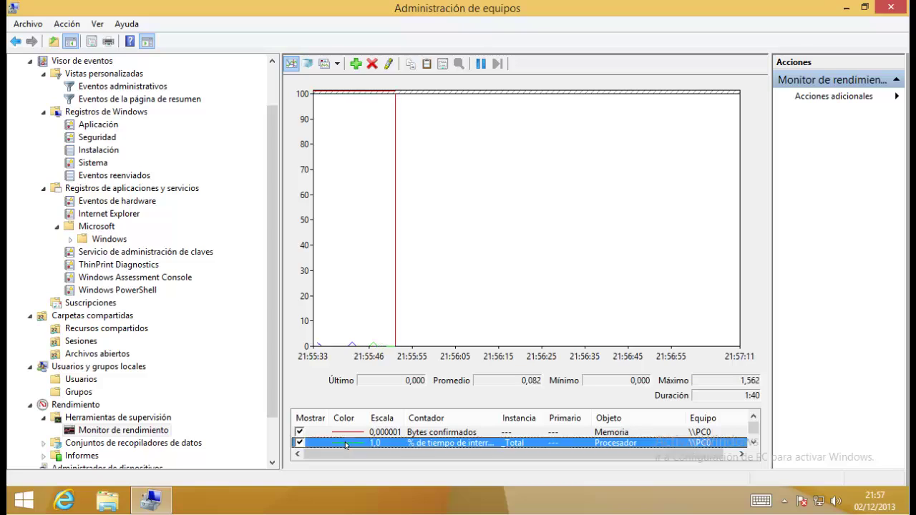
right_click(347, 444)
left_click(393, 432)
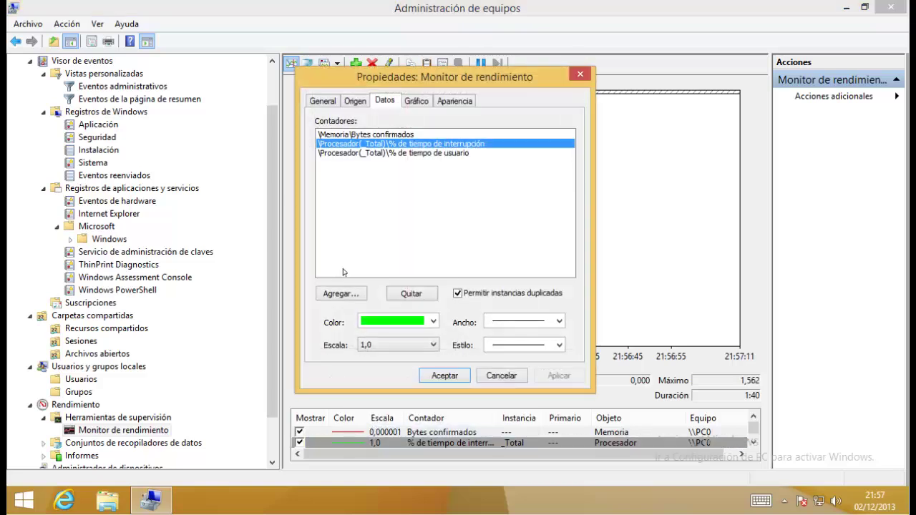
left_click(367, 351)
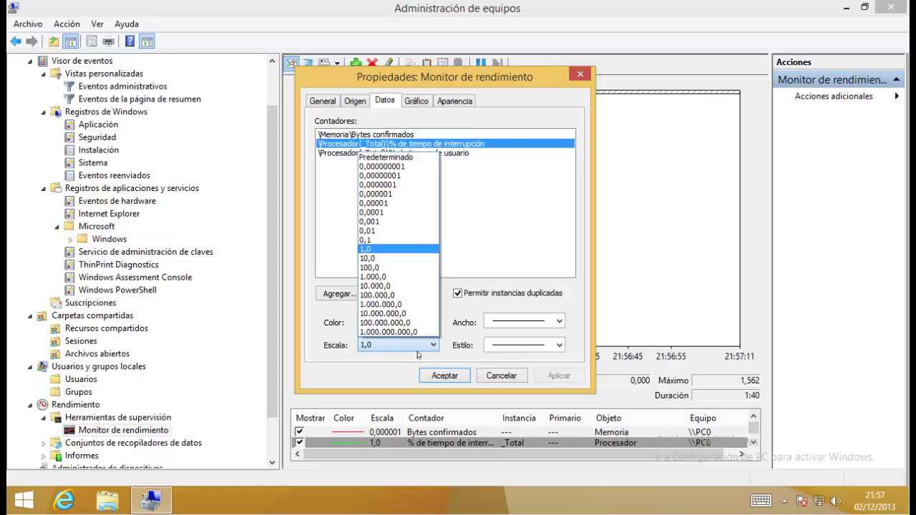
left_click(375, 204)
left_click(444, 375)
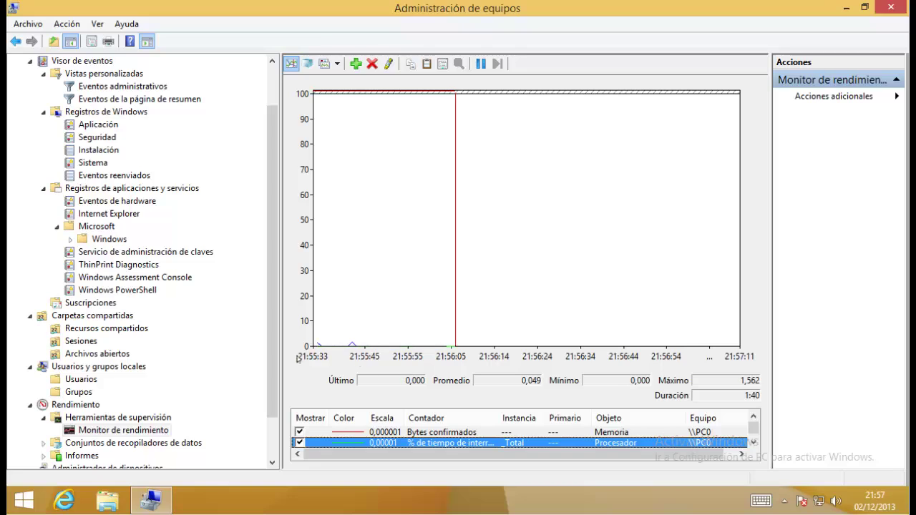
Set the maximum of the performance graph's vertical scale to 10 and apply the change
right_click(391, 194)
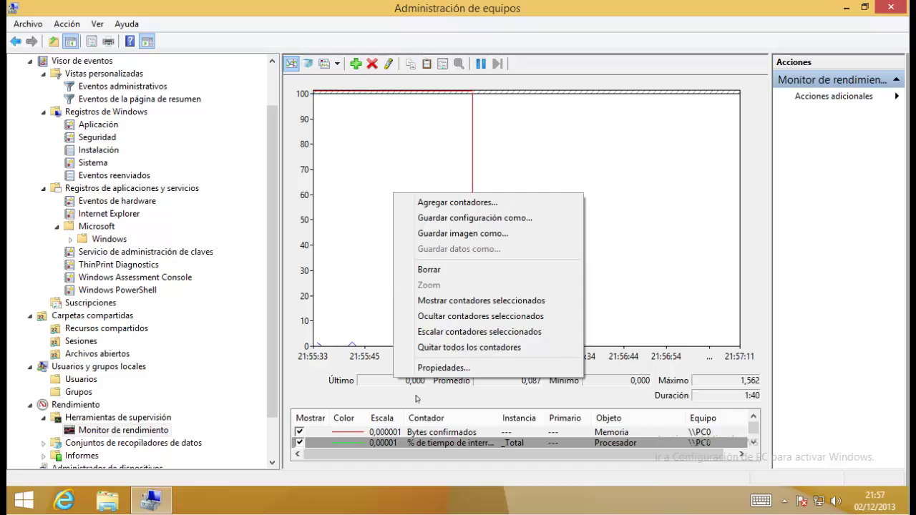
left_click(442, 368)
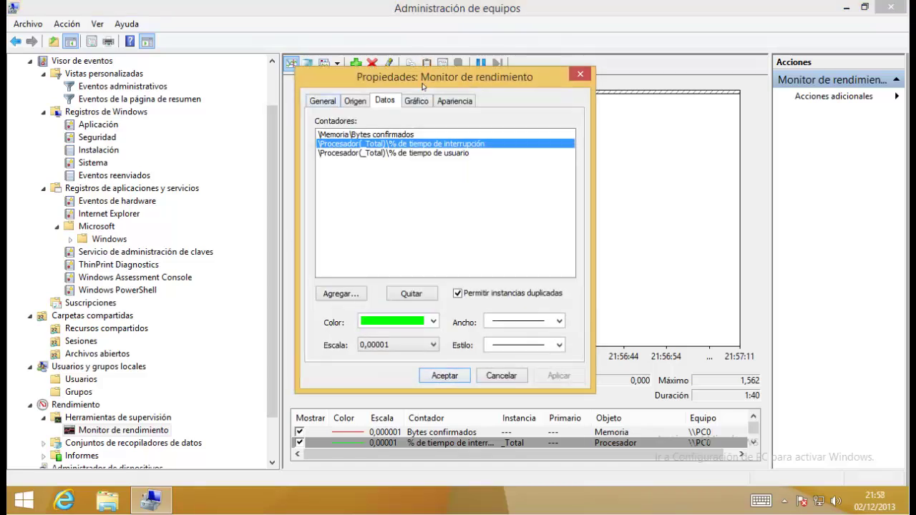
left_click(417, 101)
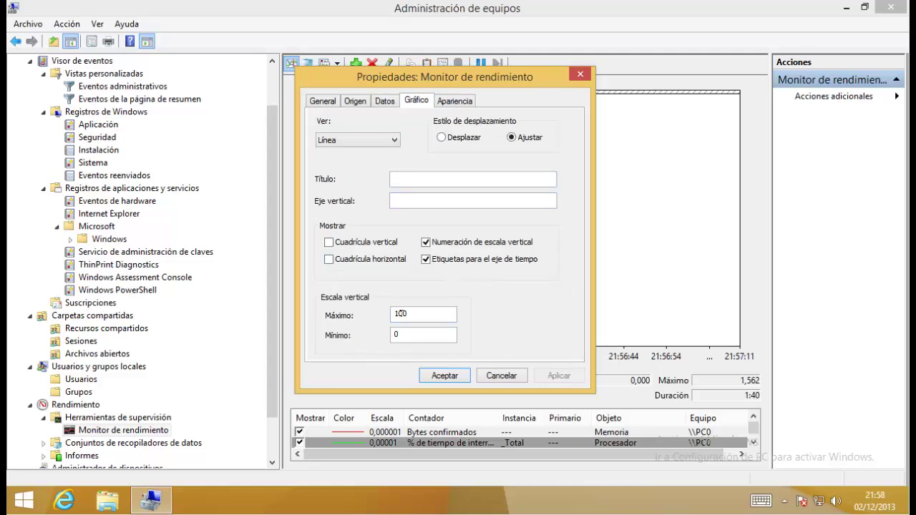
left_click_drag(400, 313, 456, 311)
key("BackSpace")
left_click(557, 379)
left_click(444, 375)
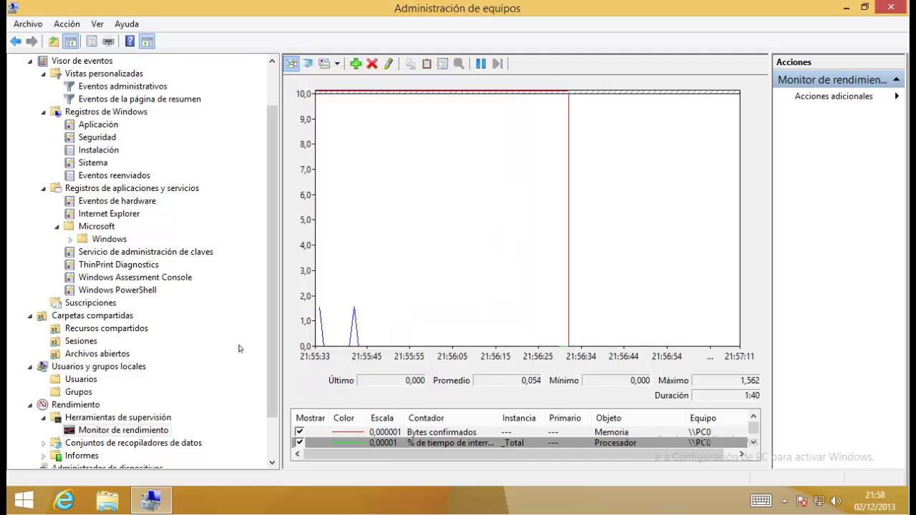
List the contents of Conjuntos de recopiladores de datos under Rendimiento
left_click(173, 443)
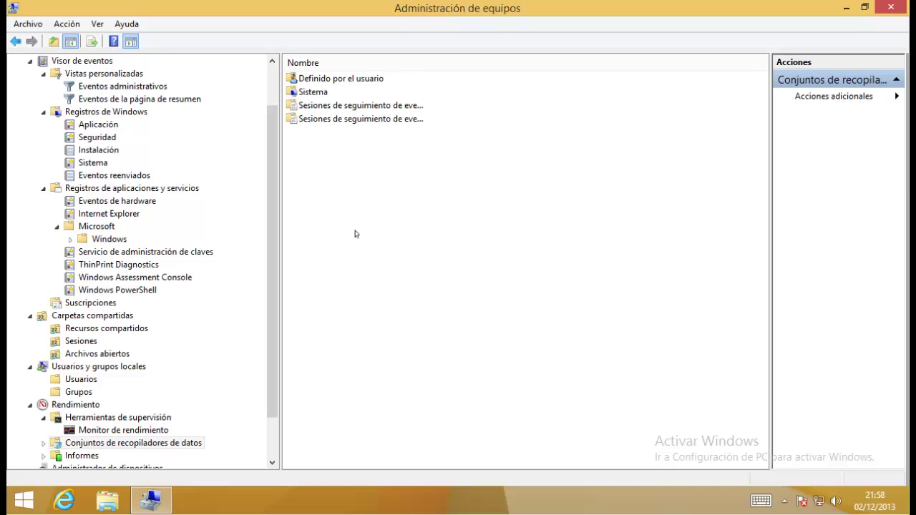
List the contents of Informes under Rendimiento, and show the computer's devices in Administrador de dispositivos
left_click_drag(277, 243, 284, 342)
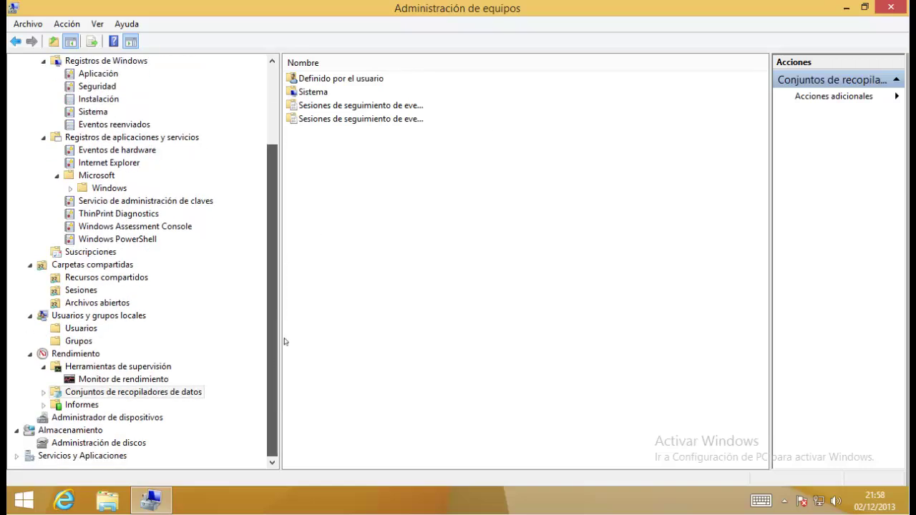
left_click(83, 405)
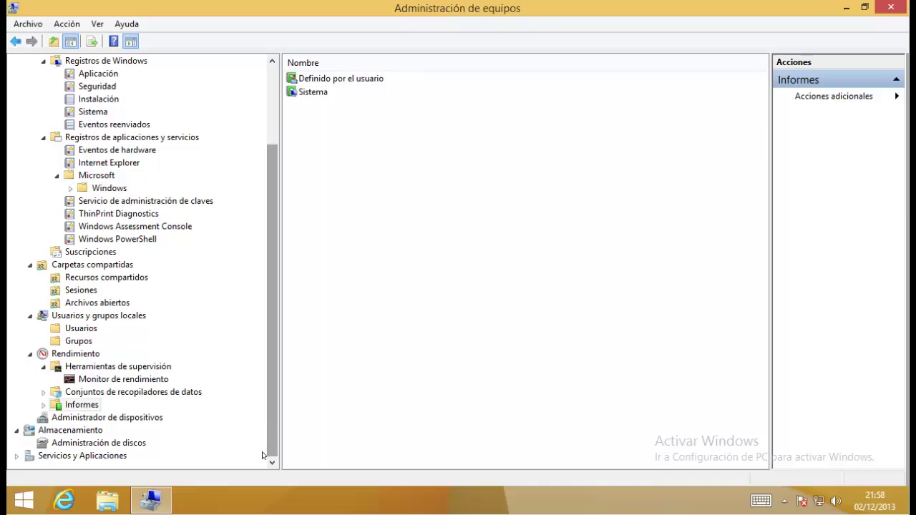
left_click(137, 421)
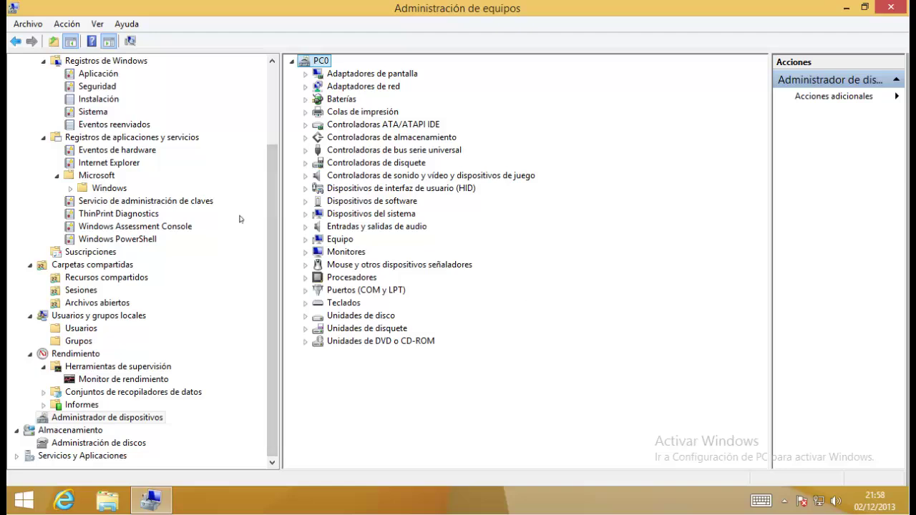
Expand the device categories Equipo, Monitores, Mouse y otros dispositivos señaladores, Adaptadores de red, Controladoras ATA/ATAPI IDE and Controladoras de bus serie universal
double_click(342, 242)
double_click(347, 265)
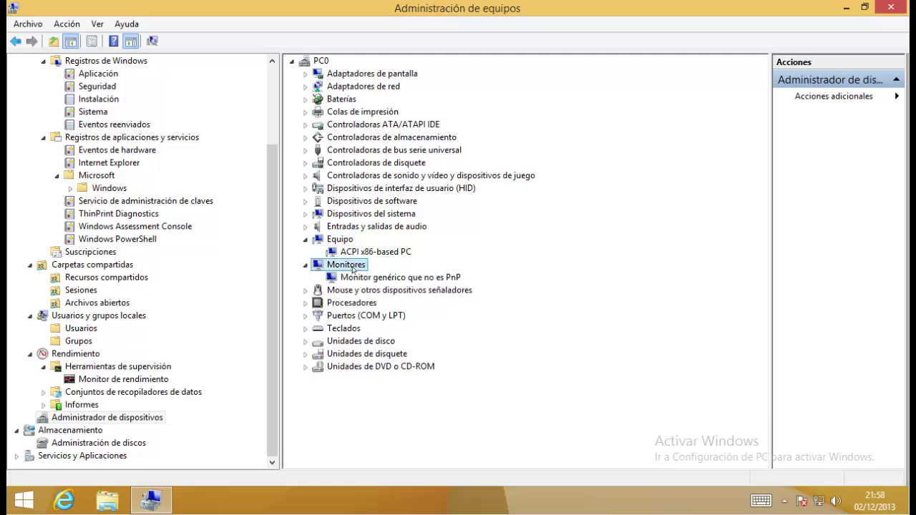
double_click(390, 290)
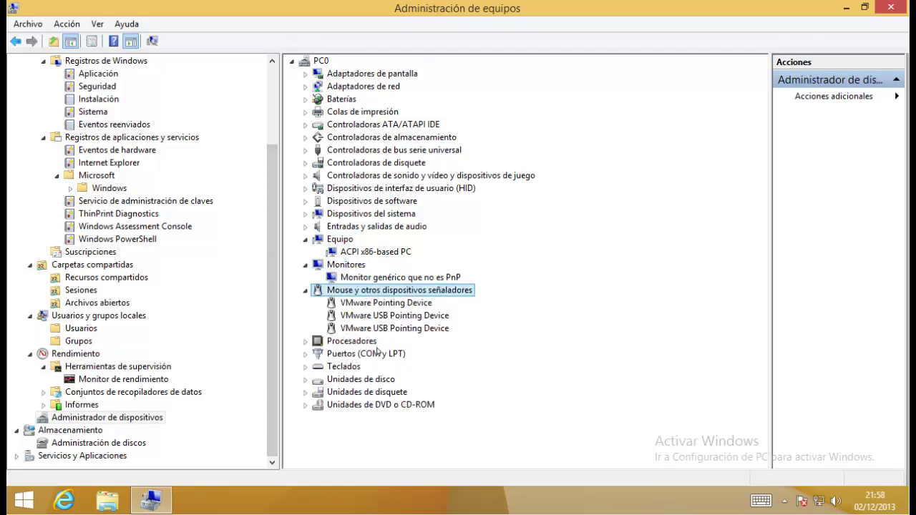
left_click(353, 87)
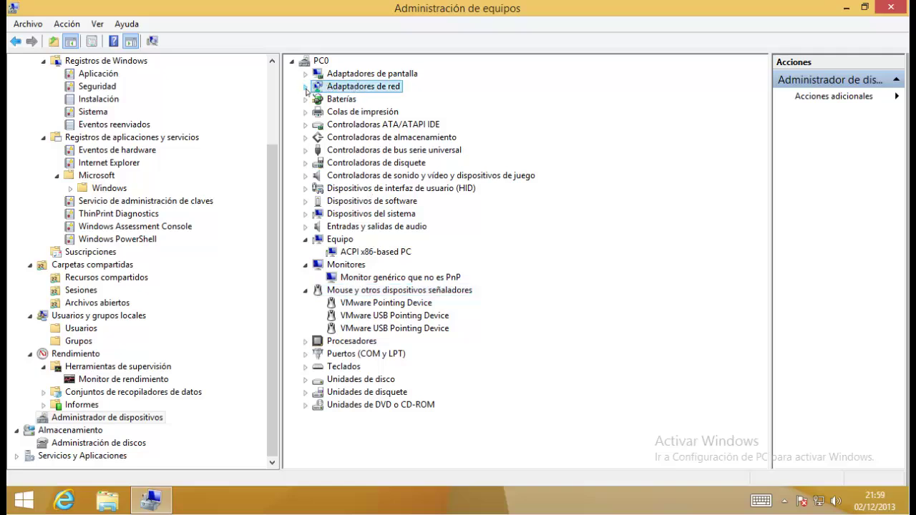
left_click(305, 87)
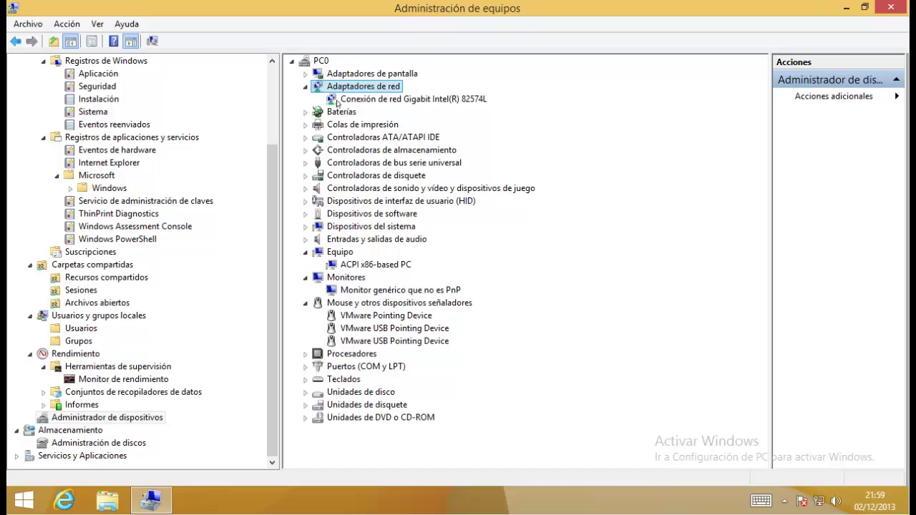
left_click(306, 138)
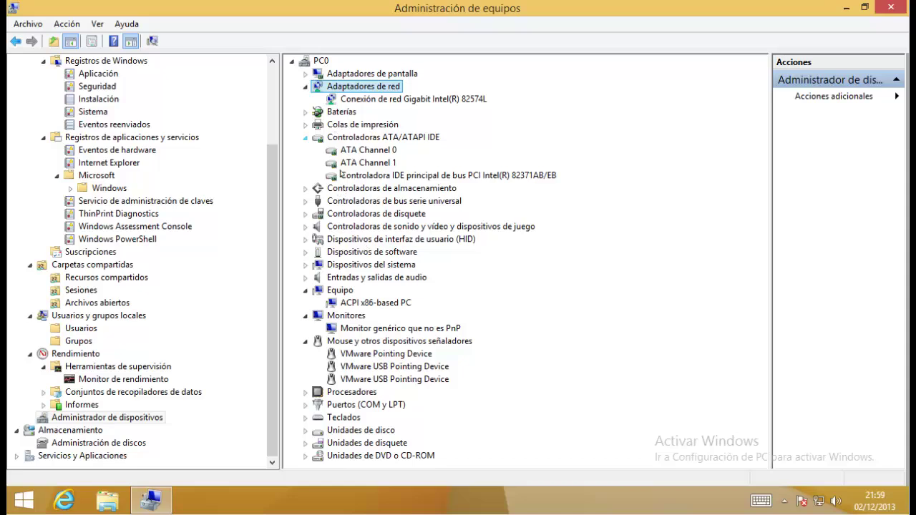
left_click(306, 201)
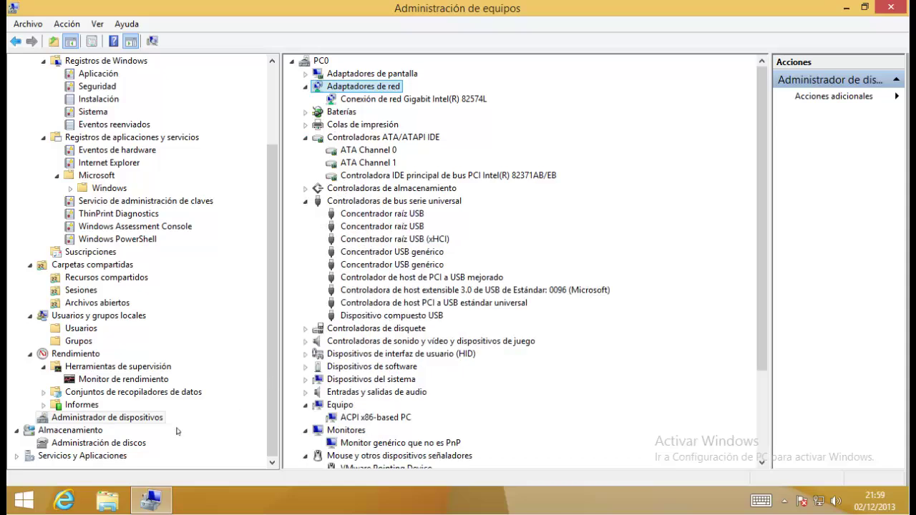
Open Administración de discos under Almacenamiento, and inspect the (C:) partition and the options offered for Disco 0
left_click(70, 430)
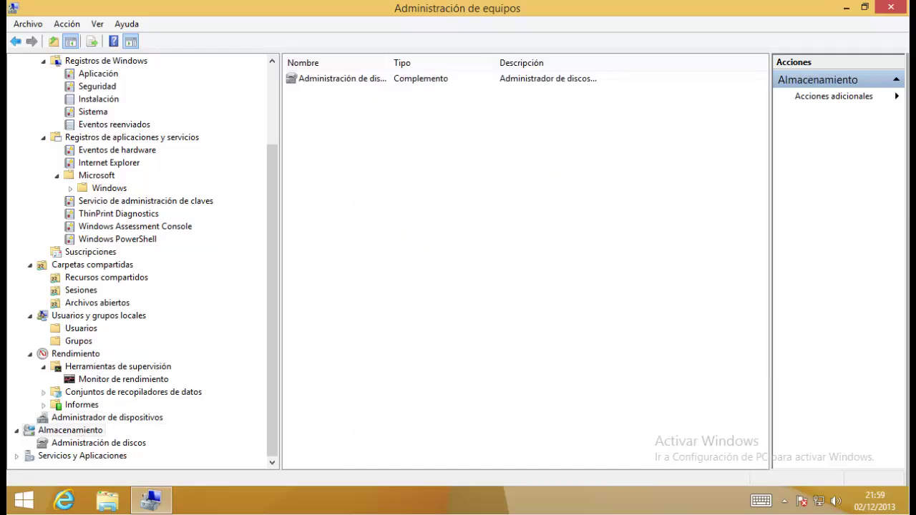
left_click(126, 444)
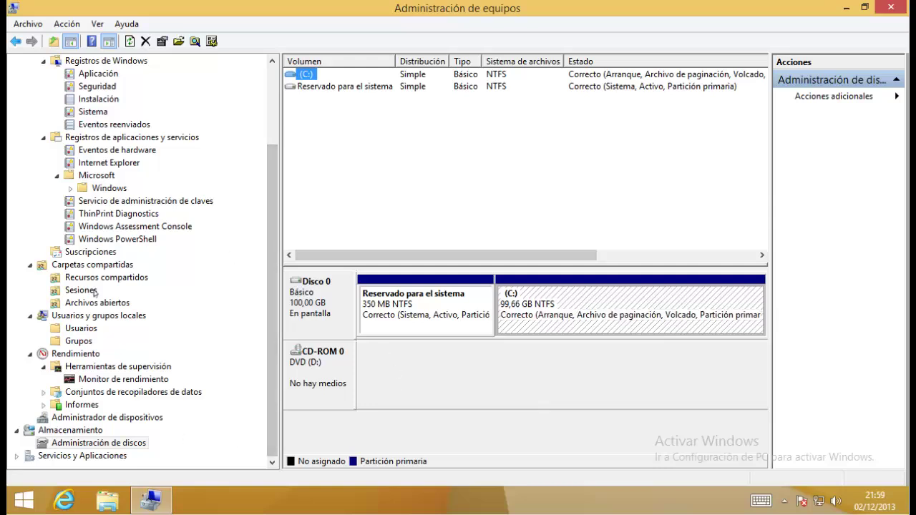
left_click(619, 308)
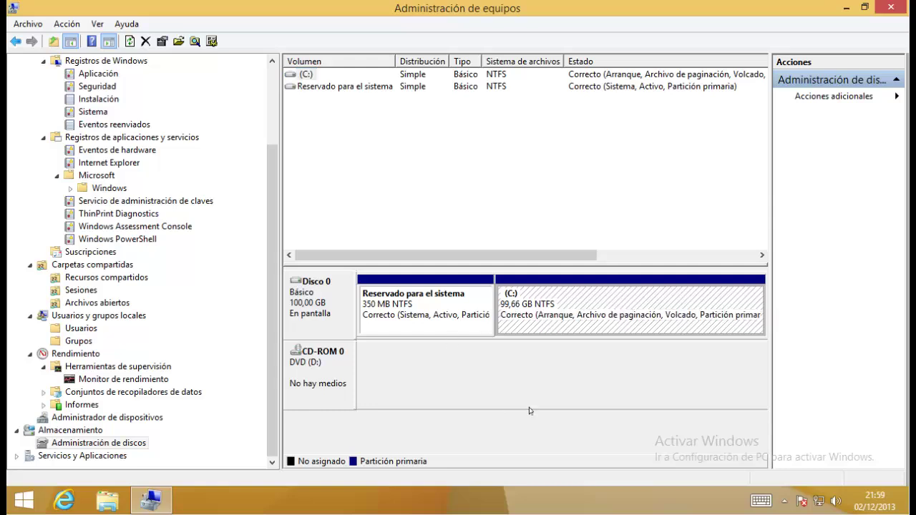
right_click(326, 307)
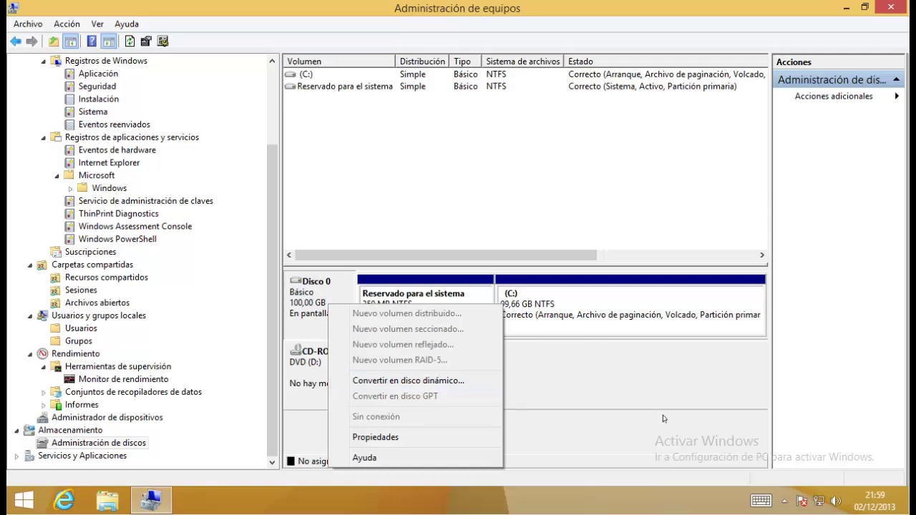
left_click(643, 383)
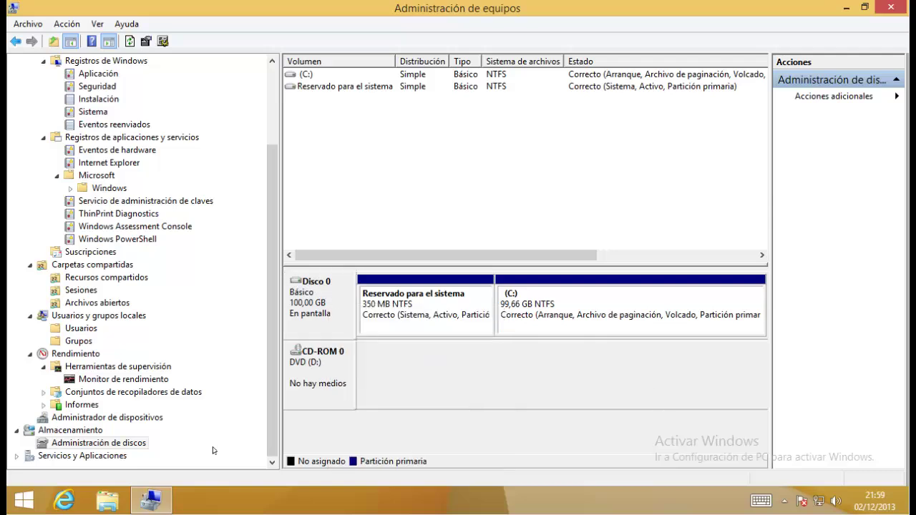
View Control WMI under Servicios y Aplicaciones, and go back to list the system services in Servicios
left_click(104, 459)
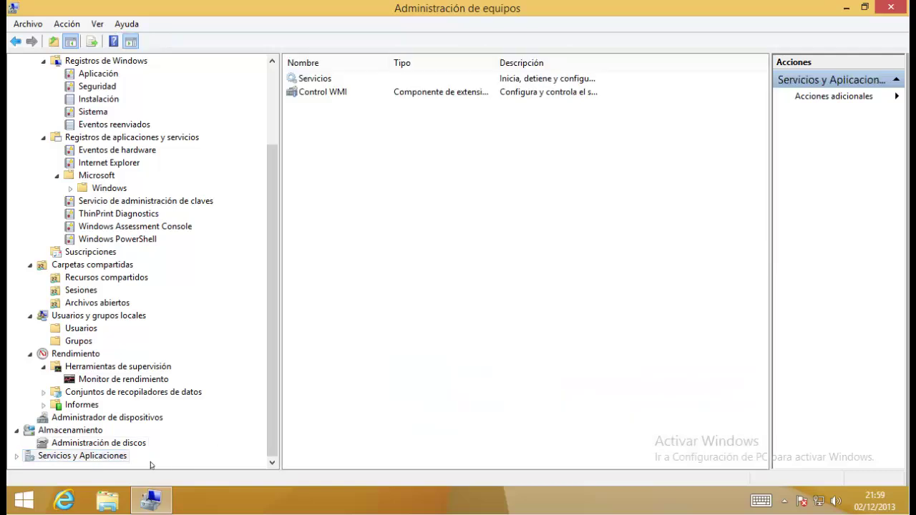
left_click(336, 97)
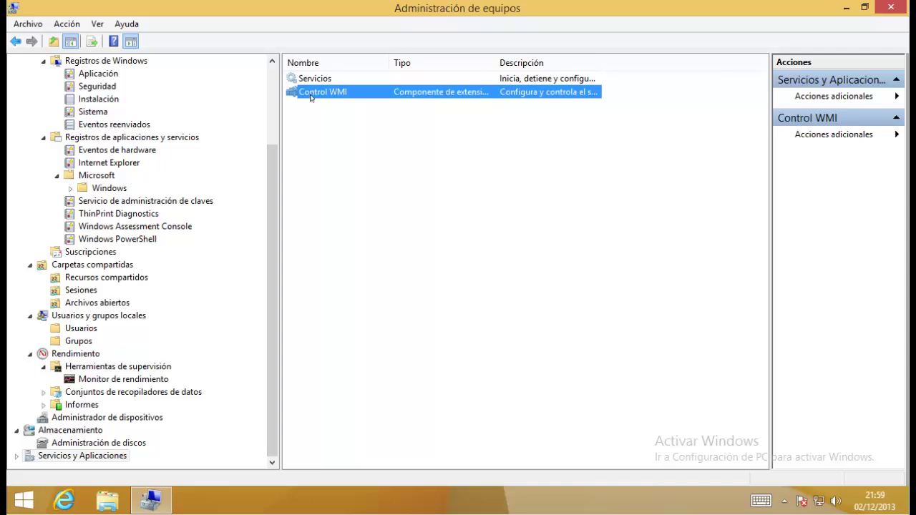
double_click(311, 95)
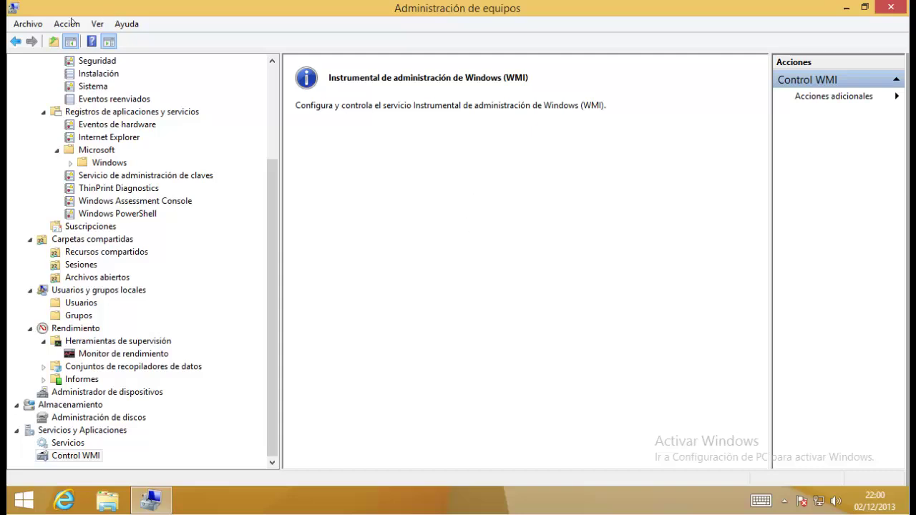
left_click(16, 42)
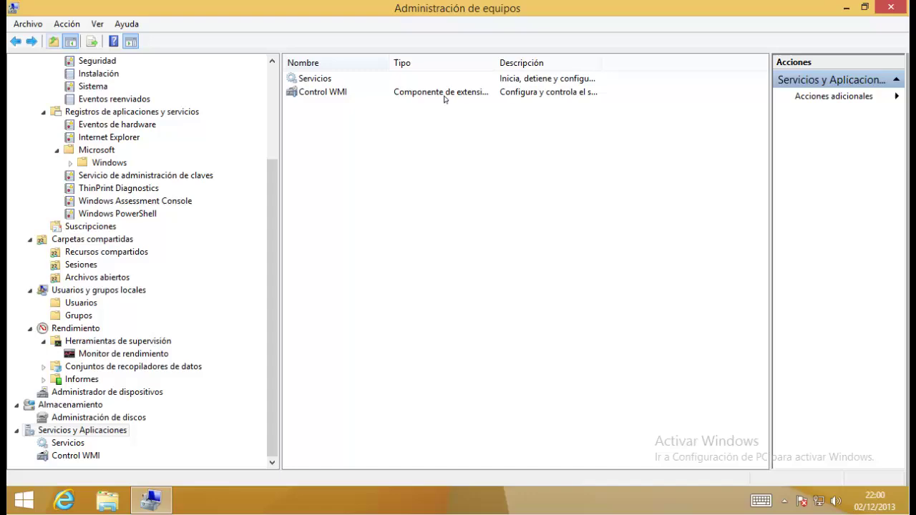
double_click(313, 80)
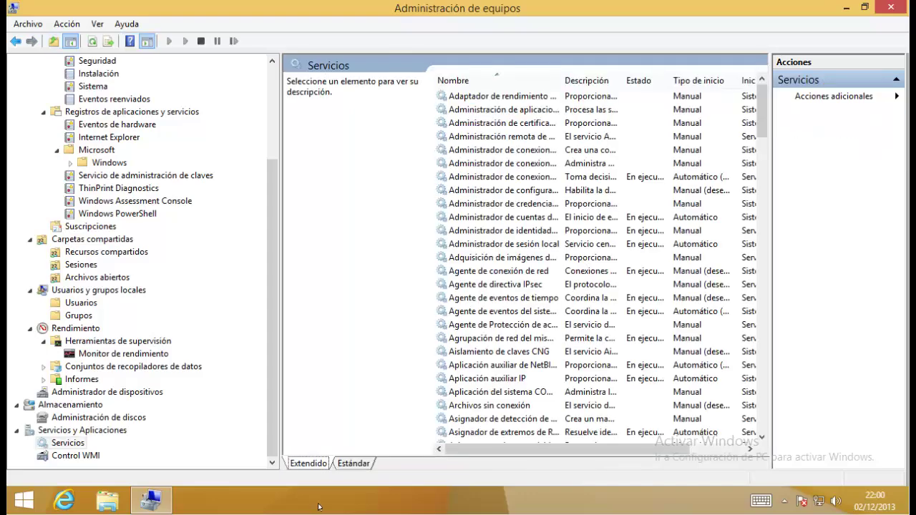
Run services.msc to view the service list in a separate console in the Estándar view, and close that console
key("super+r")
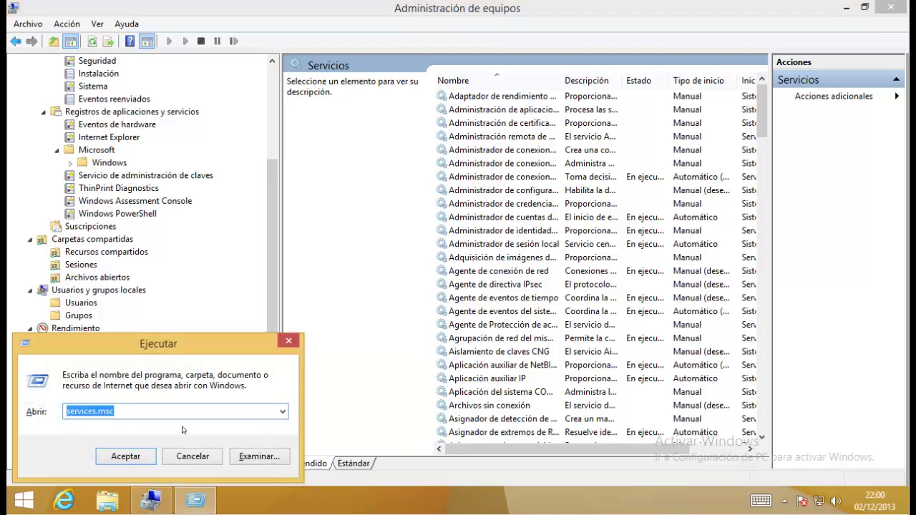
left_click(123, 458)
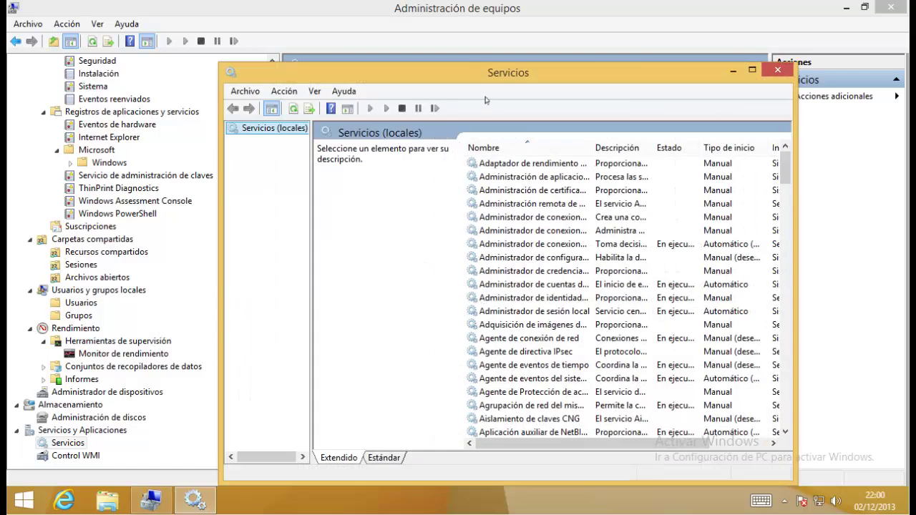
left_click_drag(528, 74, 501, 78)
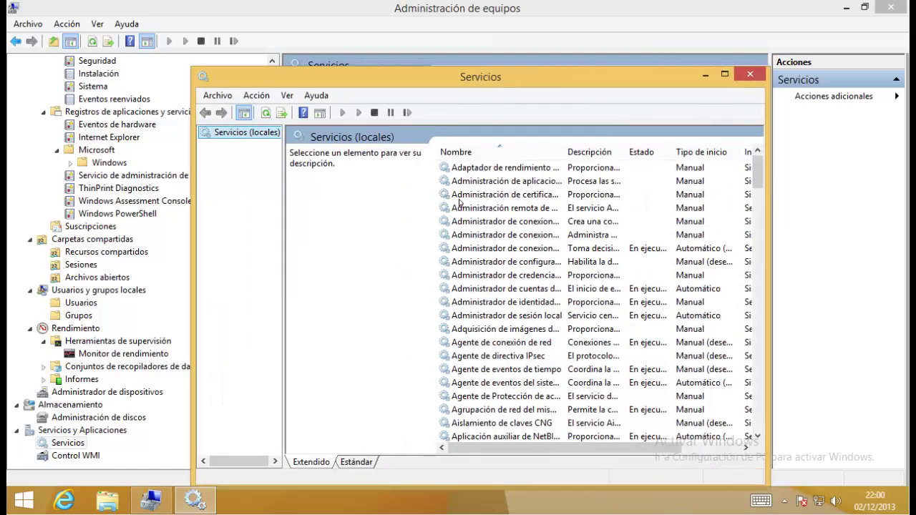
left_click(358, 463)
left_click(545, 192)
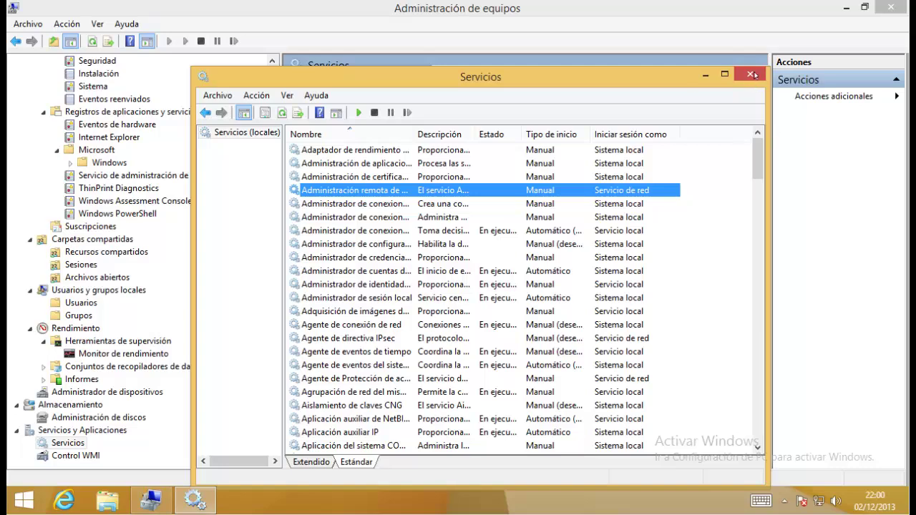
left_click(750, 75)
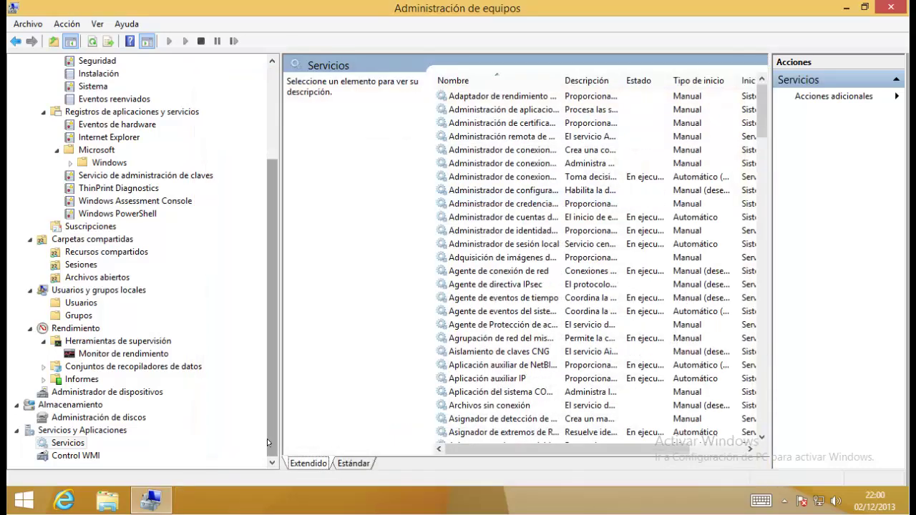
Open Administrador de tareas and examine the performance graphs for CPU and Disco 0 (C:)
right_click(668, 505)
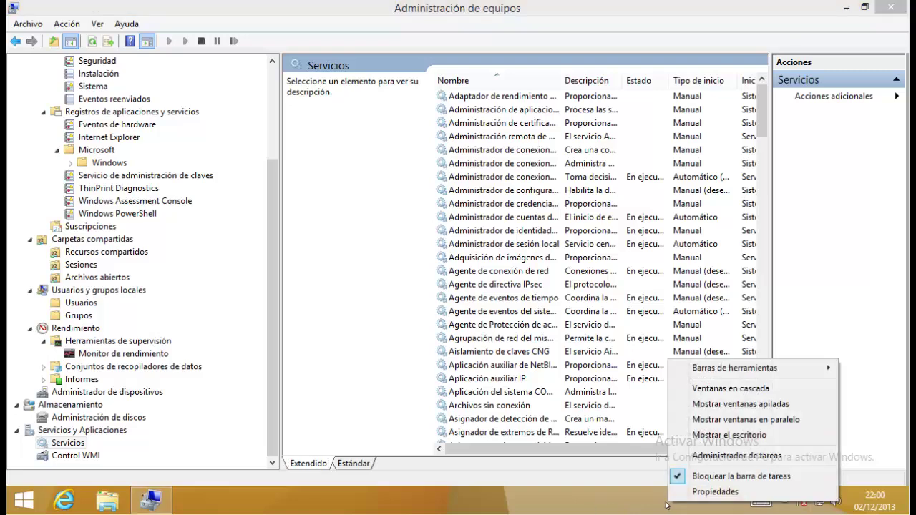
left_click(732, 456)
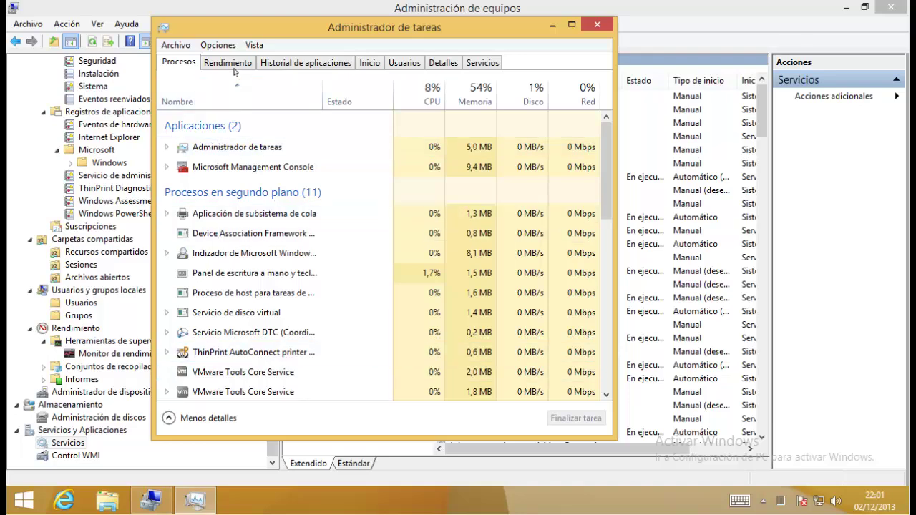
left_click(234, 67)
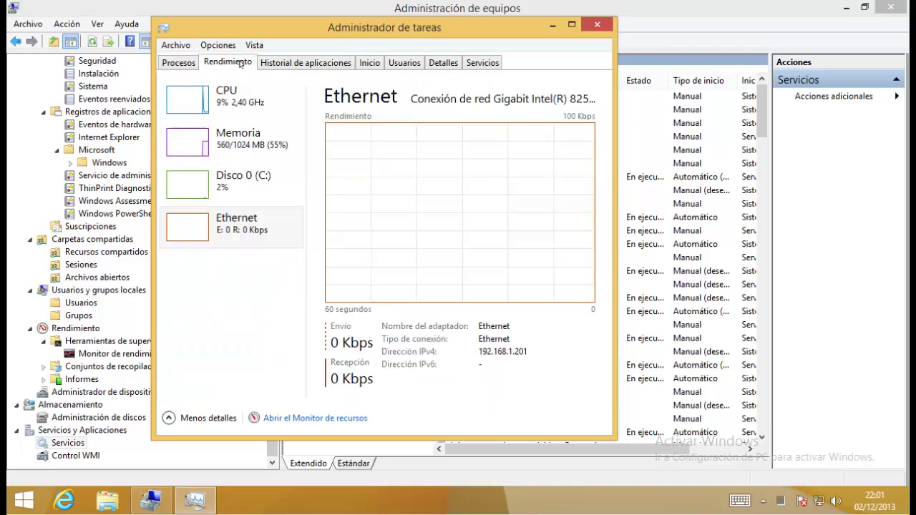
double_click(192, 99)
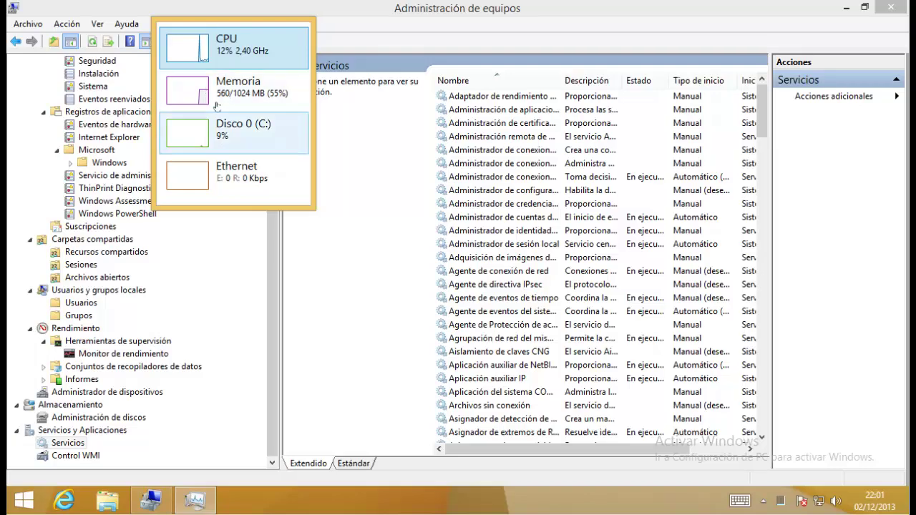
double_click(195, 97)
left_click(195, 94)
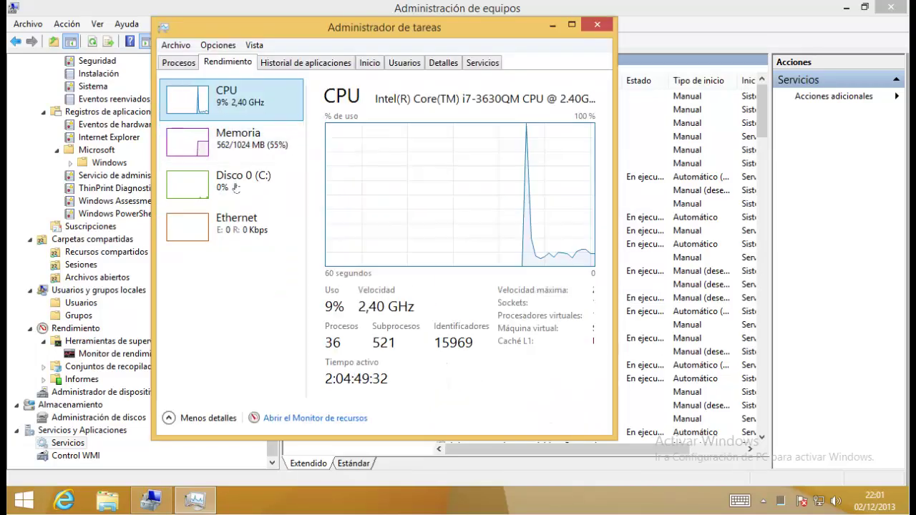
left_click(235, 188)
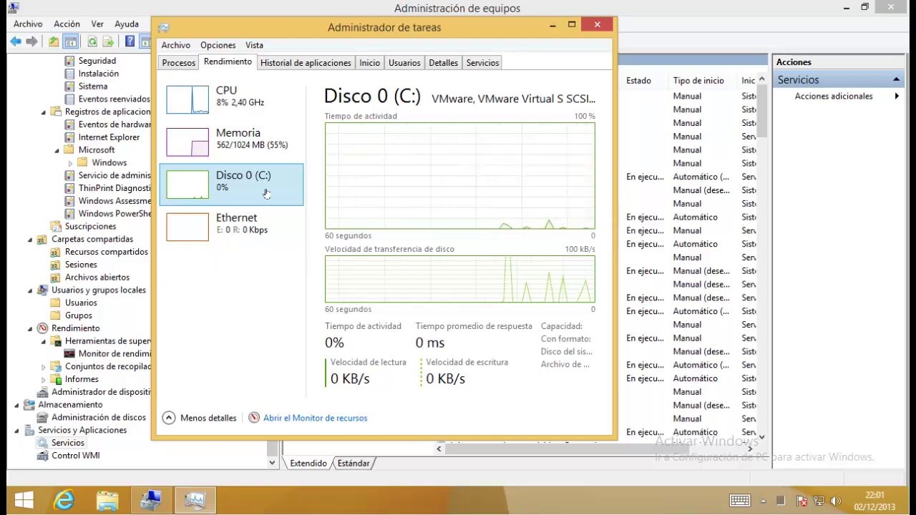
Review the resource usage in Historial de aplicaciones and the options available for the Cámara app
left_click(322, 67)
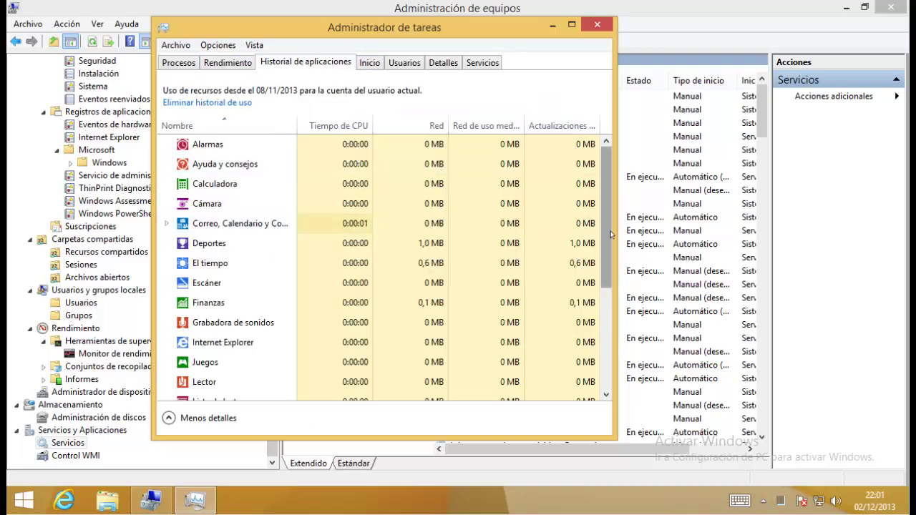
scroll(612, 235, "down", 3)
scroll(612, 235, "up", 3)
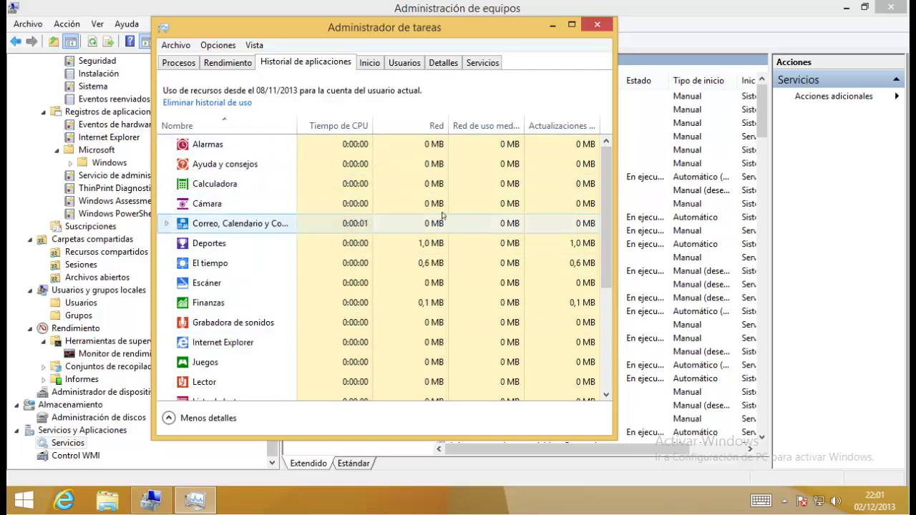
right_click(202, 213)
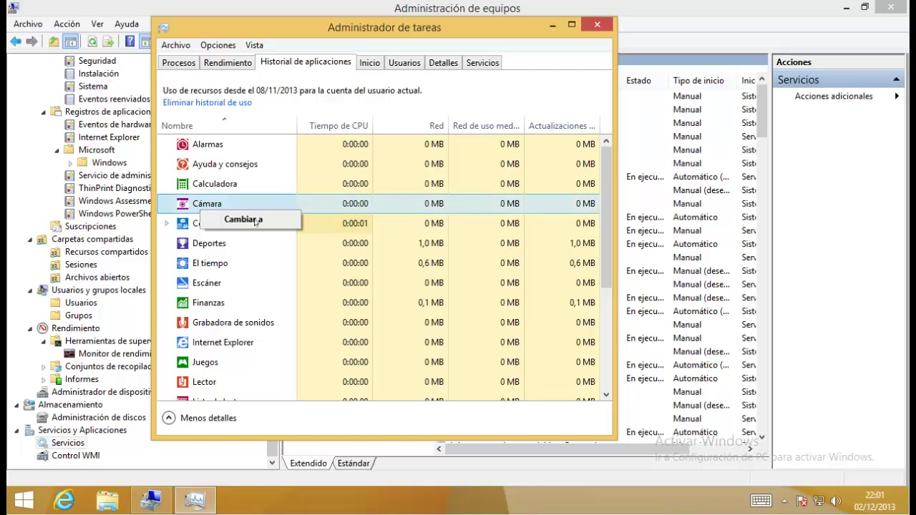
Show the startup programs in Administrador de tareas and select VMware Tools Core Service
left_click(370, 63)
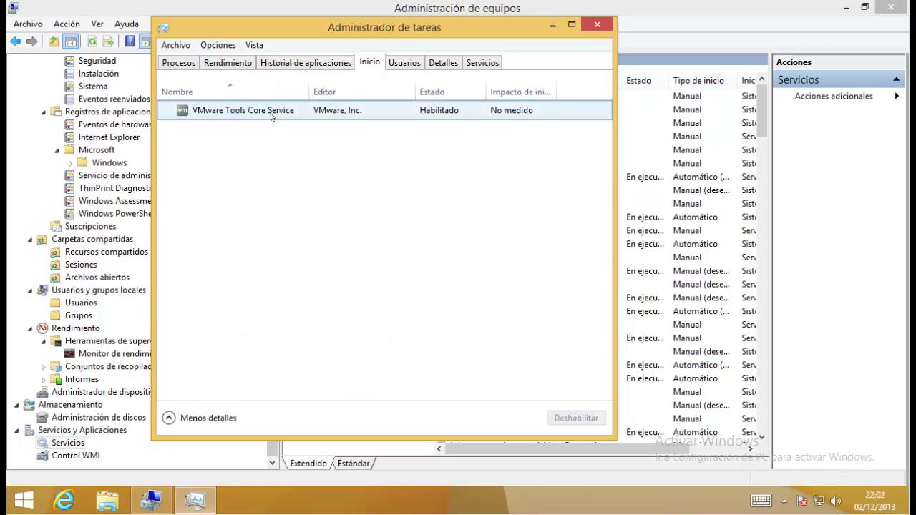
left_click(272, 116)
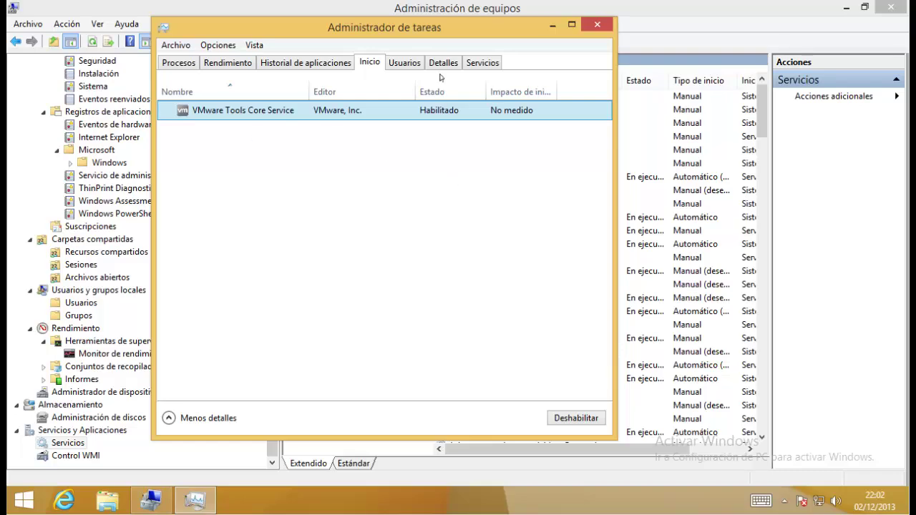
Review the Usuarios and Servicios sections of Administrador de tareas and show the options available for the vds service
left_click(405, 63)
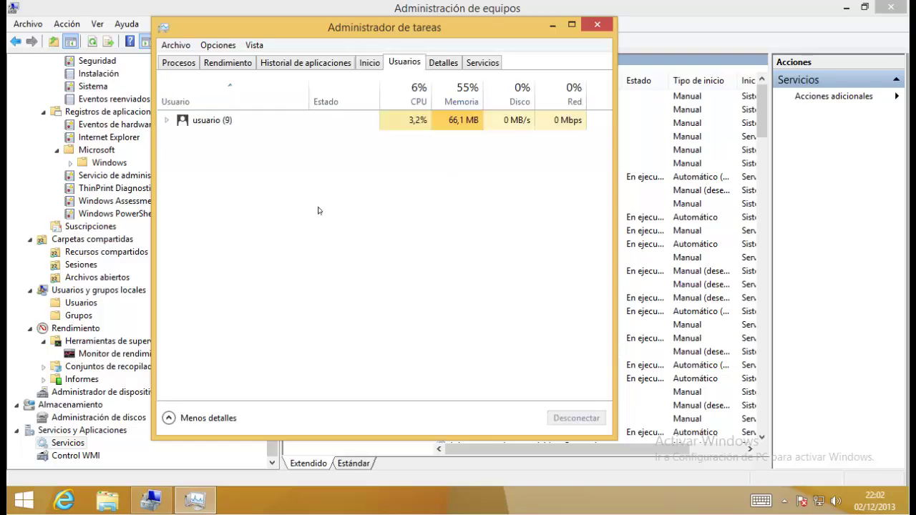
left_click(446, 63)
left_click(484, 63)
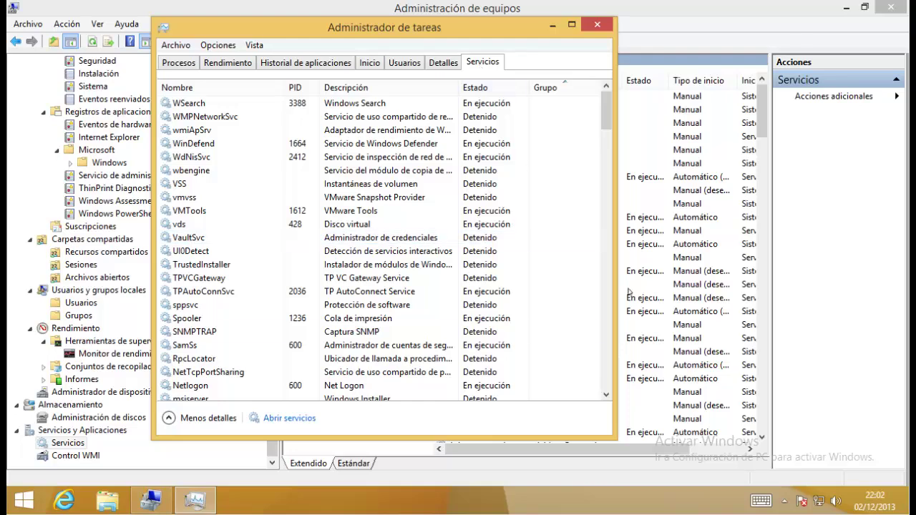
right_click(251, 225)
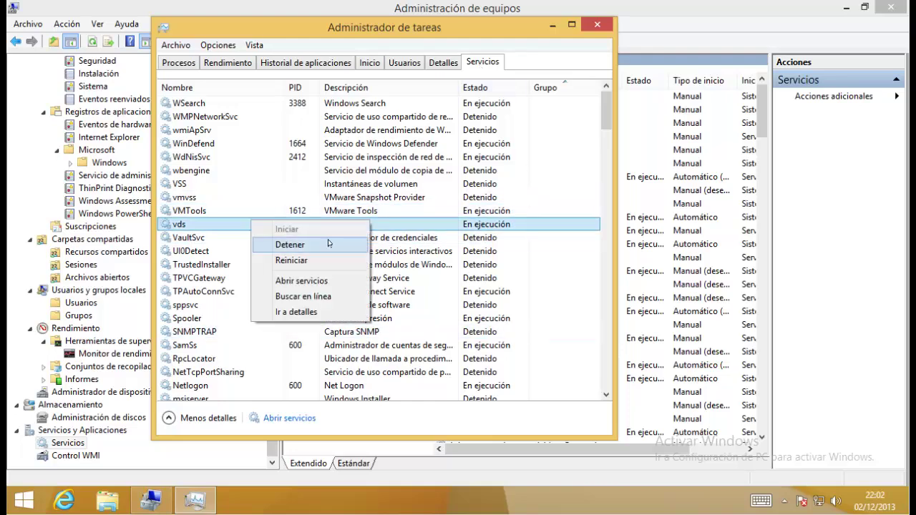
Show the process details and the options available for lsass.exe, and close Administrador de tareas
left_click(442, 64)
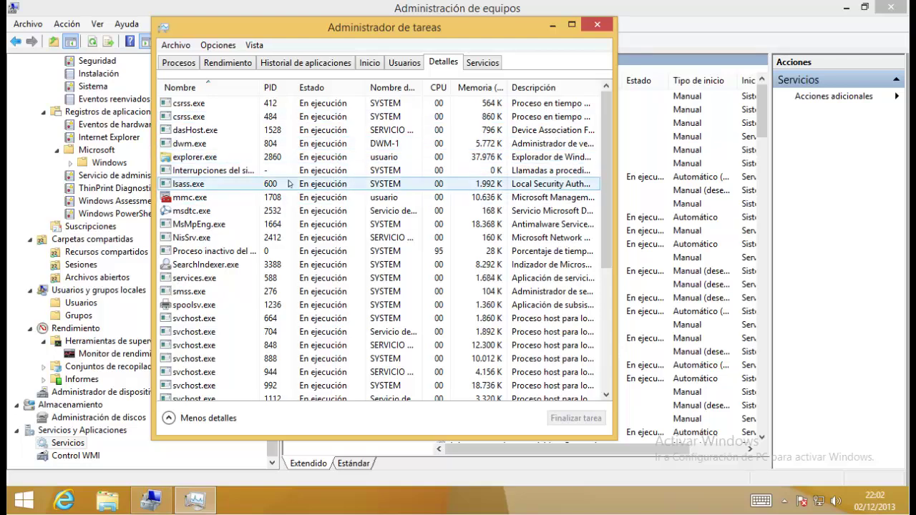
right_click(204, 186)
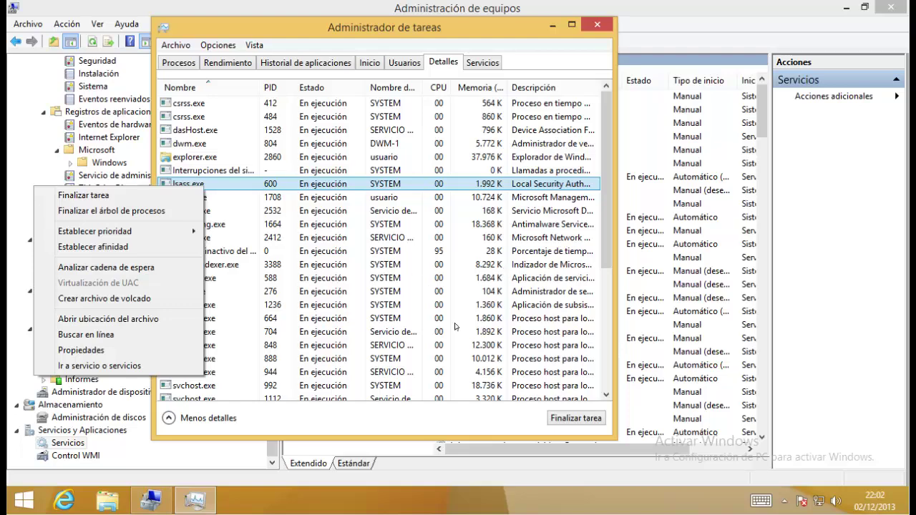
key("alt+F4")
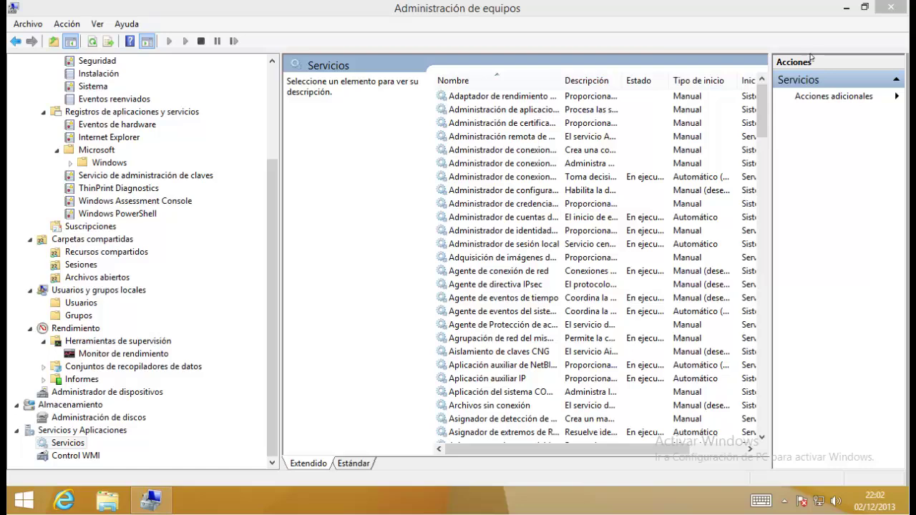
Search the system for "ver" and open Ver historial de confiabilidad
mouse_move(915, 0)
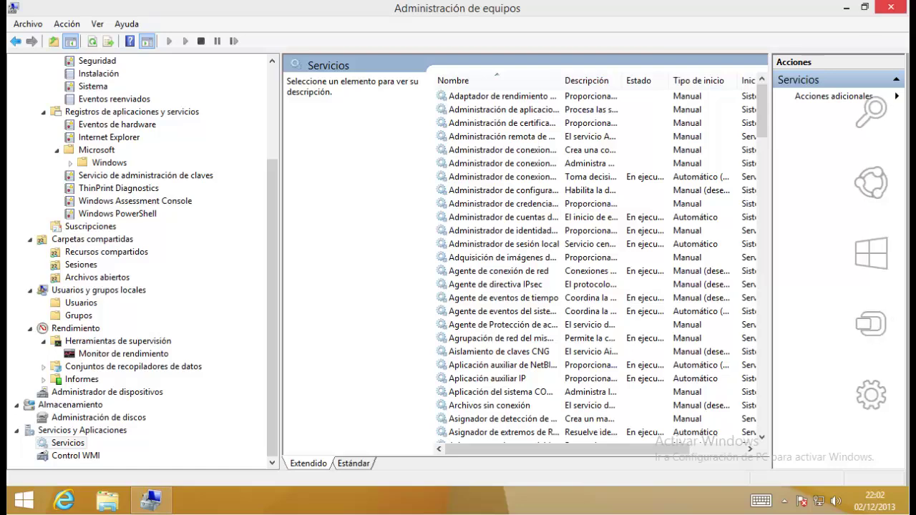
left_click(871, 114)
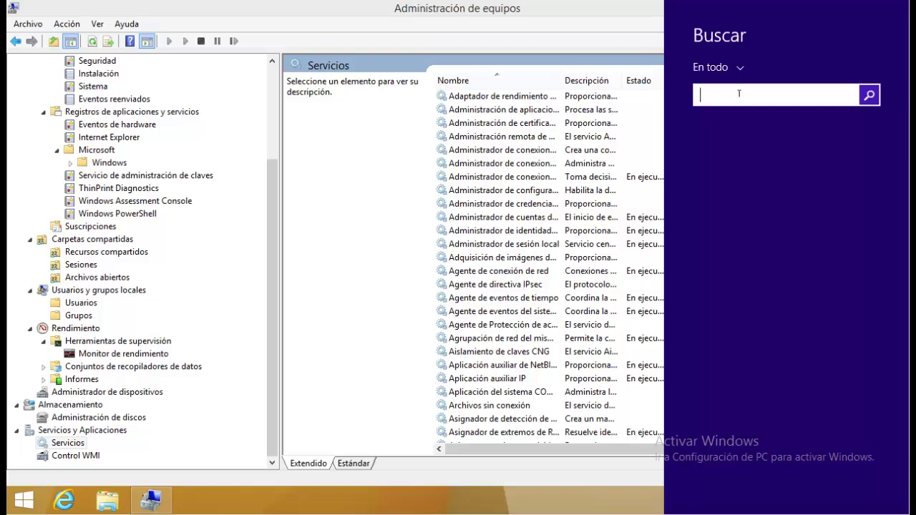
type("ver")
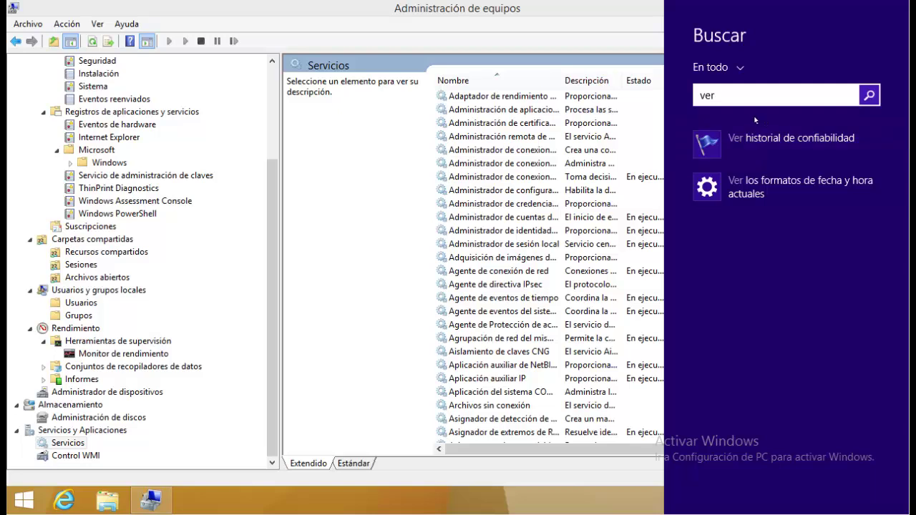
left_click(715, 146)
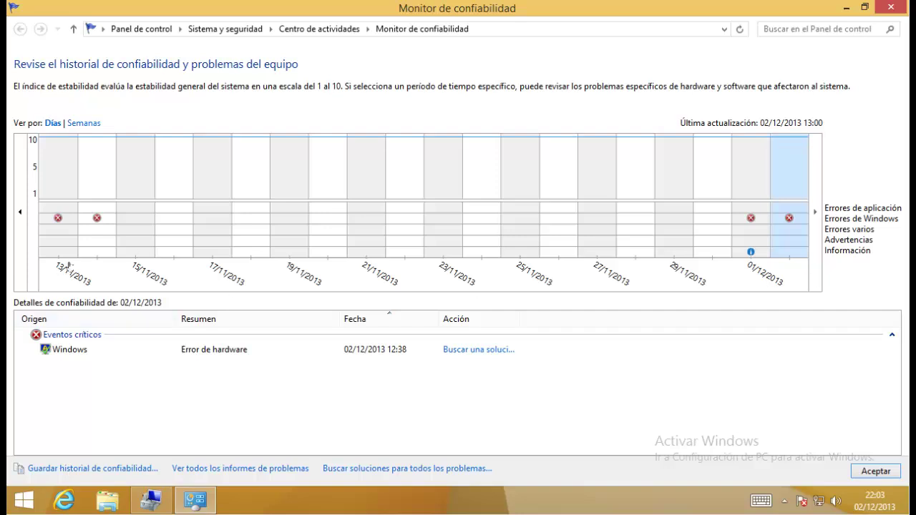
Examine the reliability details for 13/11/2013, 01/12/2013, 02/12/2013 and the earlier date 08/11/2013
left_click(58, 219)
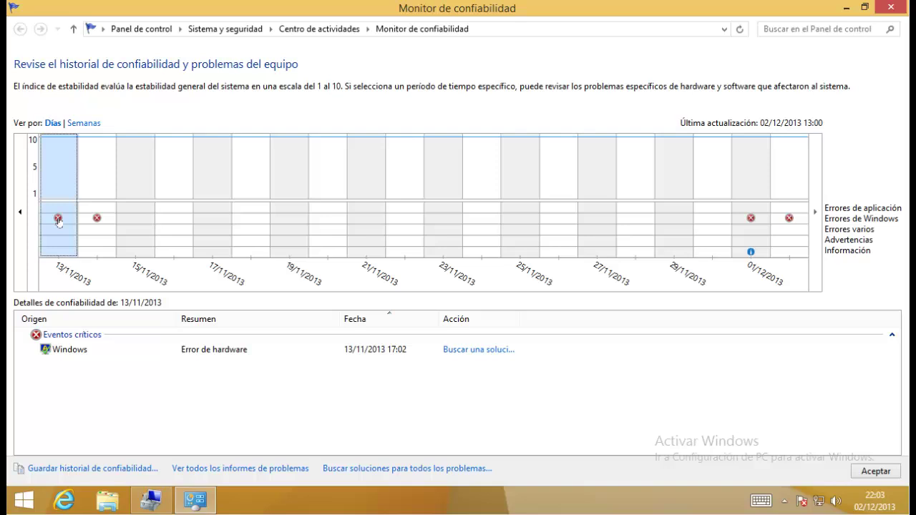
left_click(749, 219)
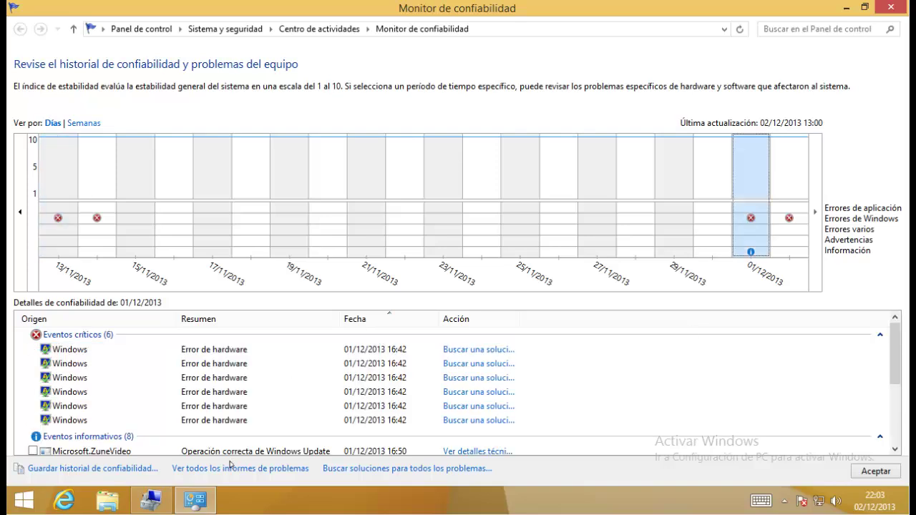
left_click(788, 219)
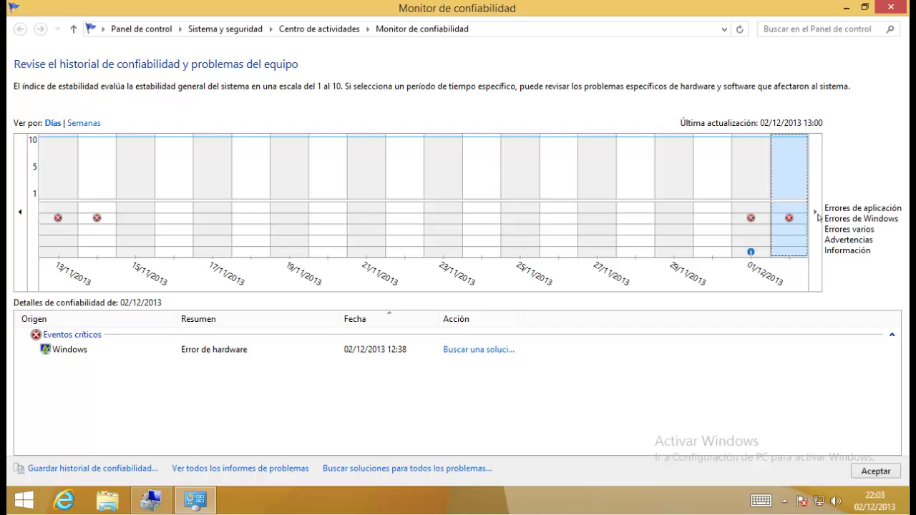
left_click(20, 215)
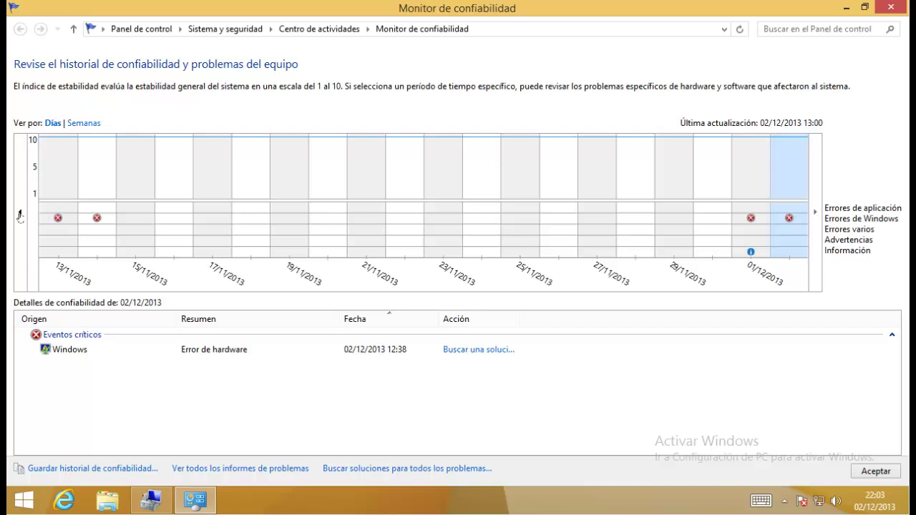
left_click(20, 215)
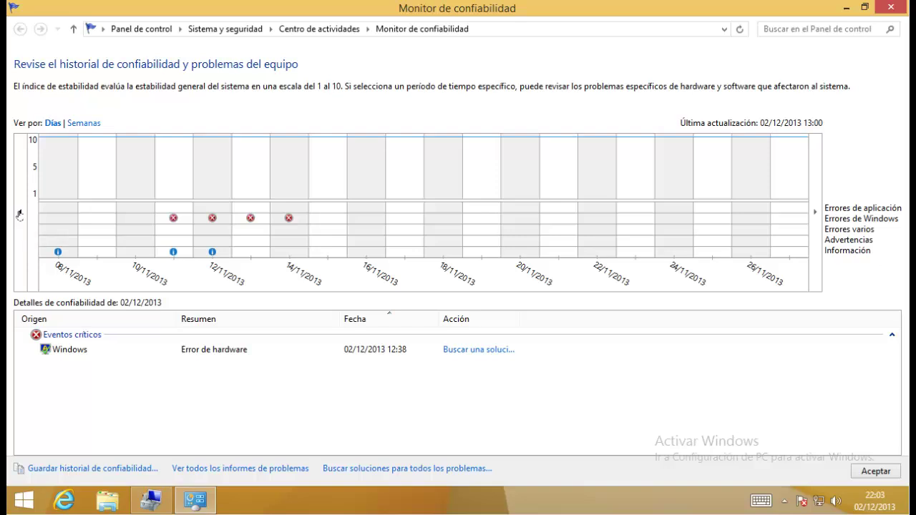
left_click(49, 260)
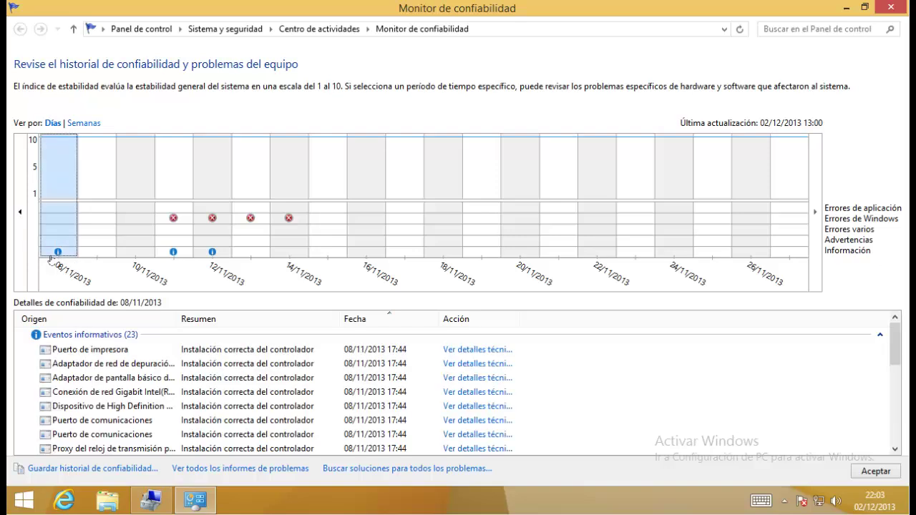